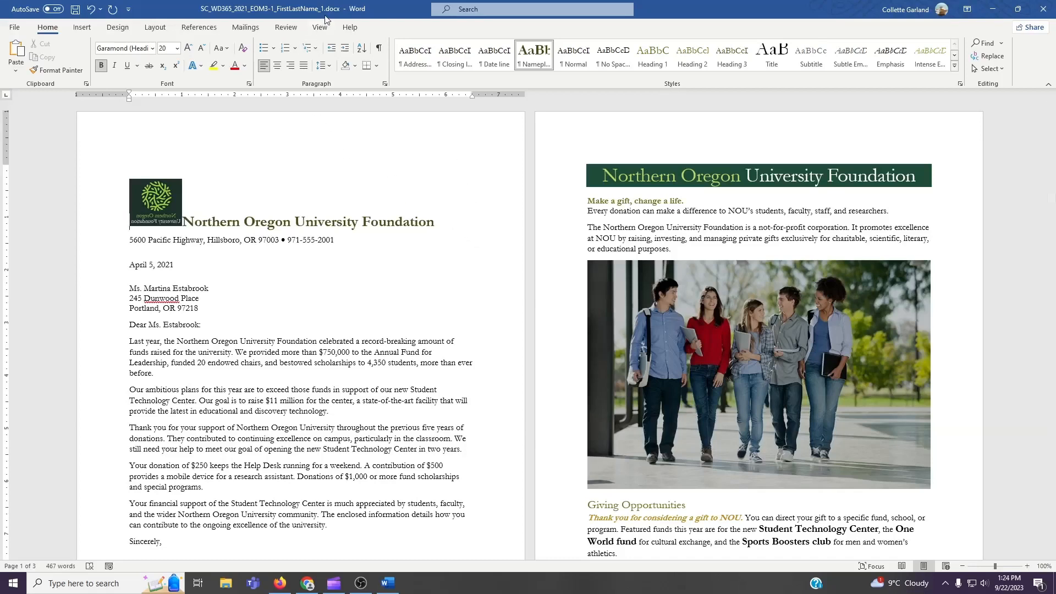
Save a copy of the document in the Documents folder as SC_WD365_2021_EOM3-1_FirstLastName_2.docx
click(15, 28)
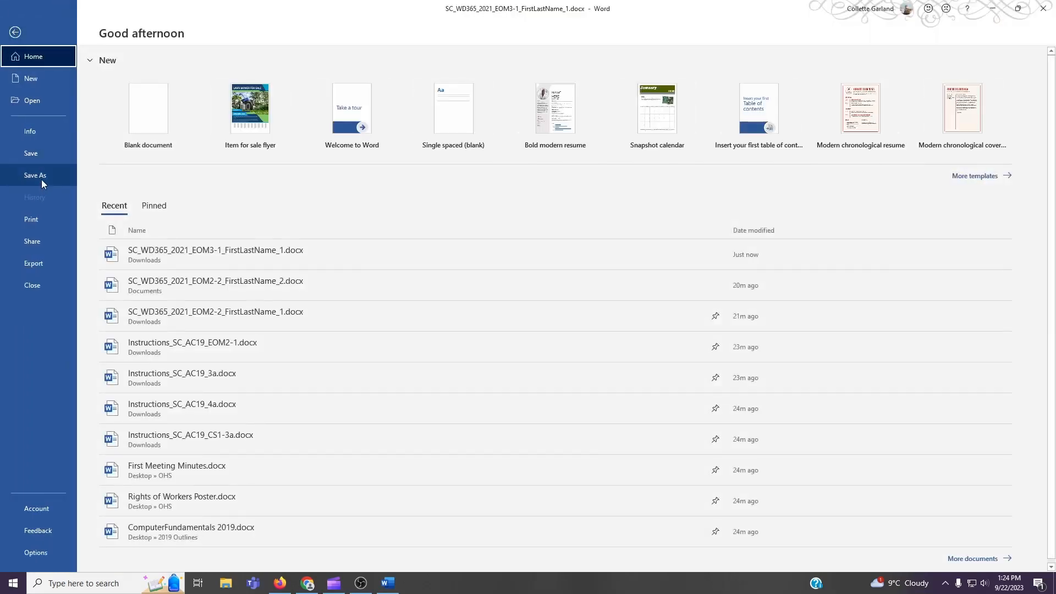
click(41, 178)
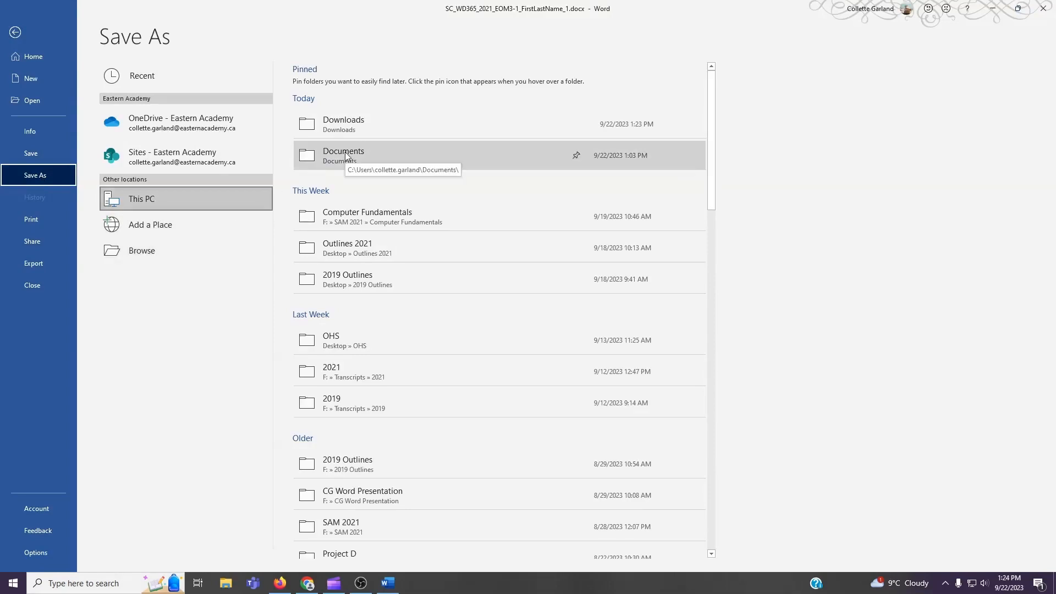
click(196, 244)
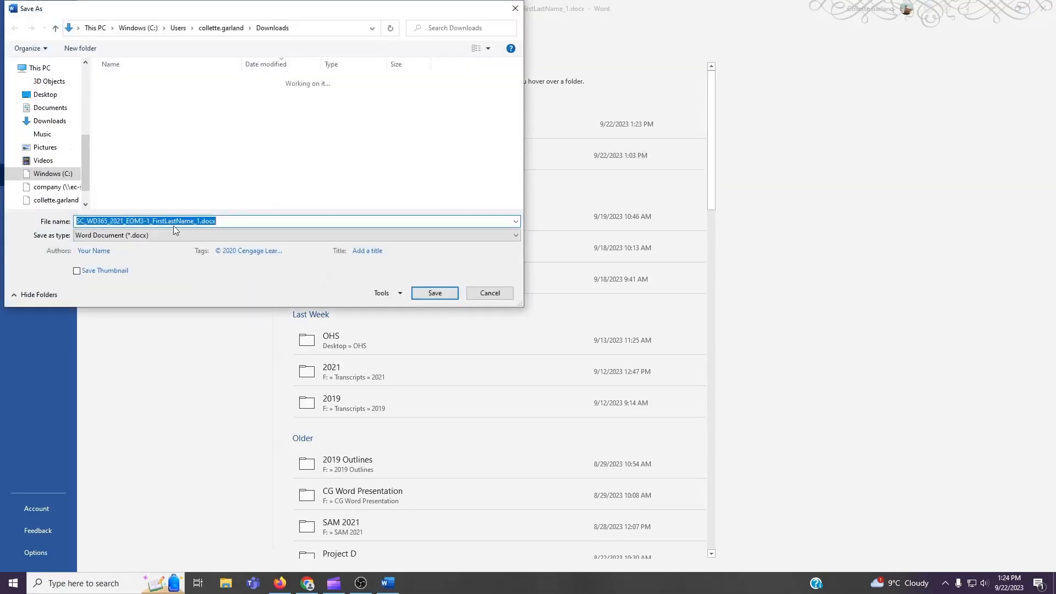
click(54, 110)
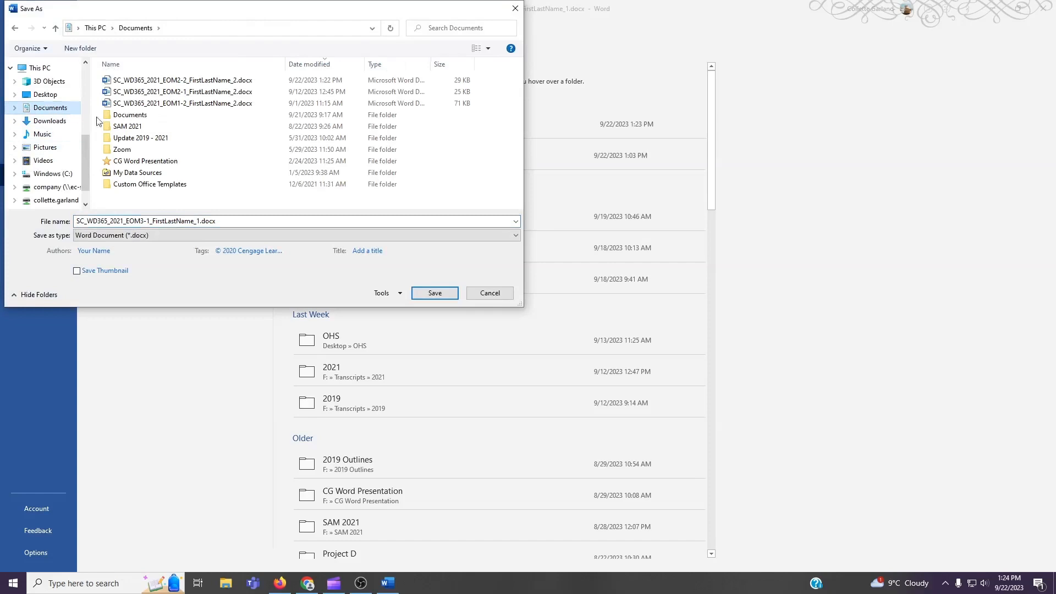
double_click(199, 223)
click(199, 222)
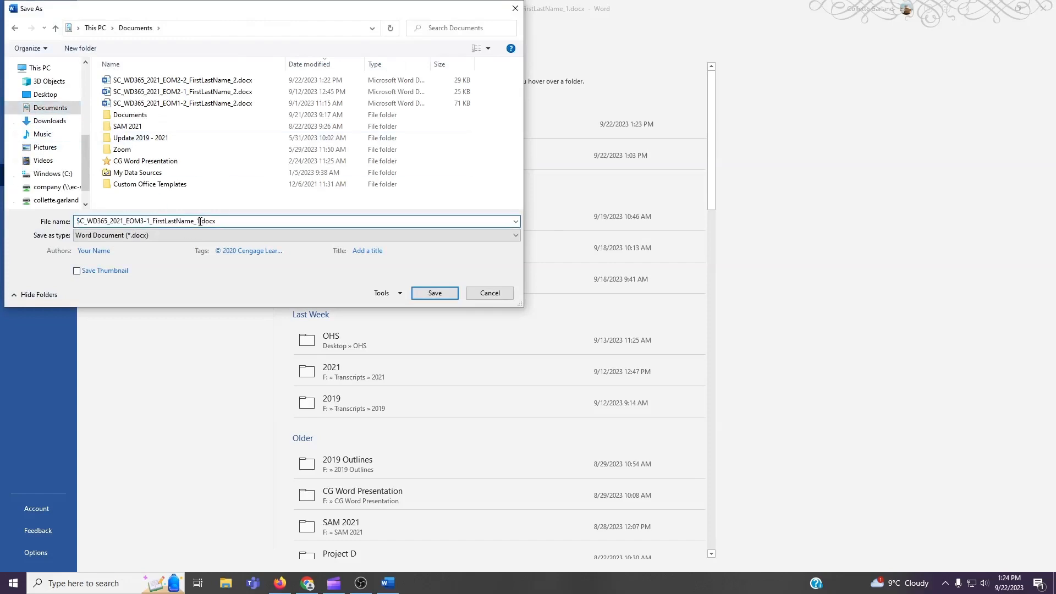
key(BackSpace)
text(2)
click(433, 292)
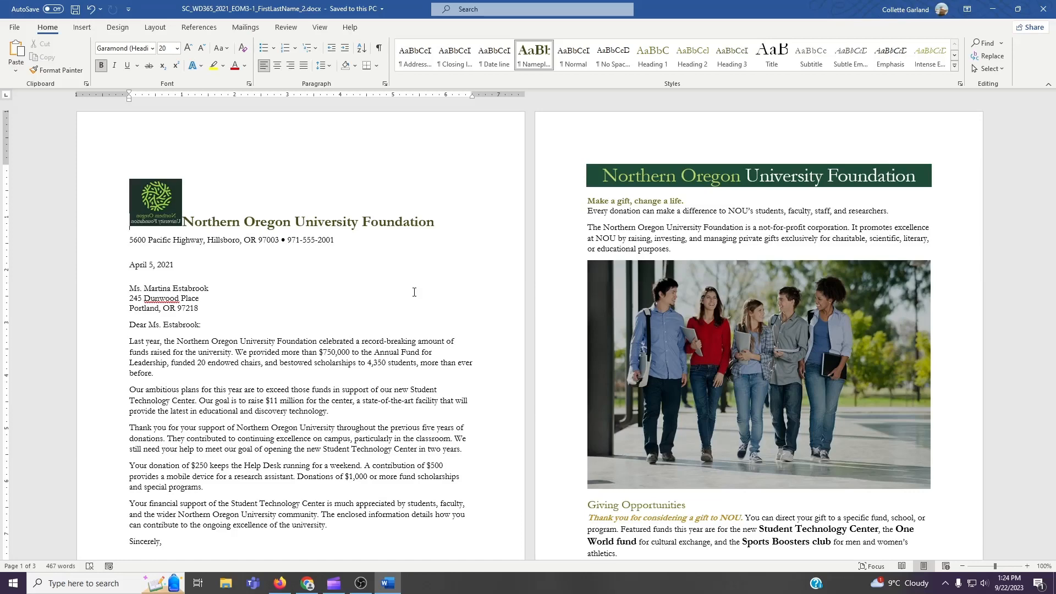
Flip the letterhead logo horizontally and position it in the top left of the page with square text wrapping
click(167, 209)
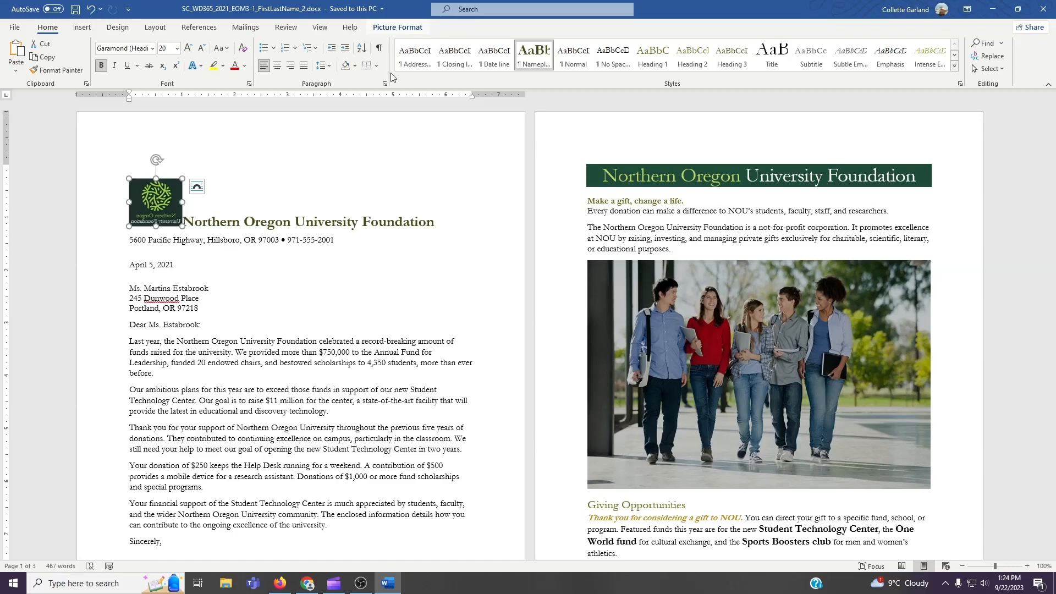
click(398, 30)
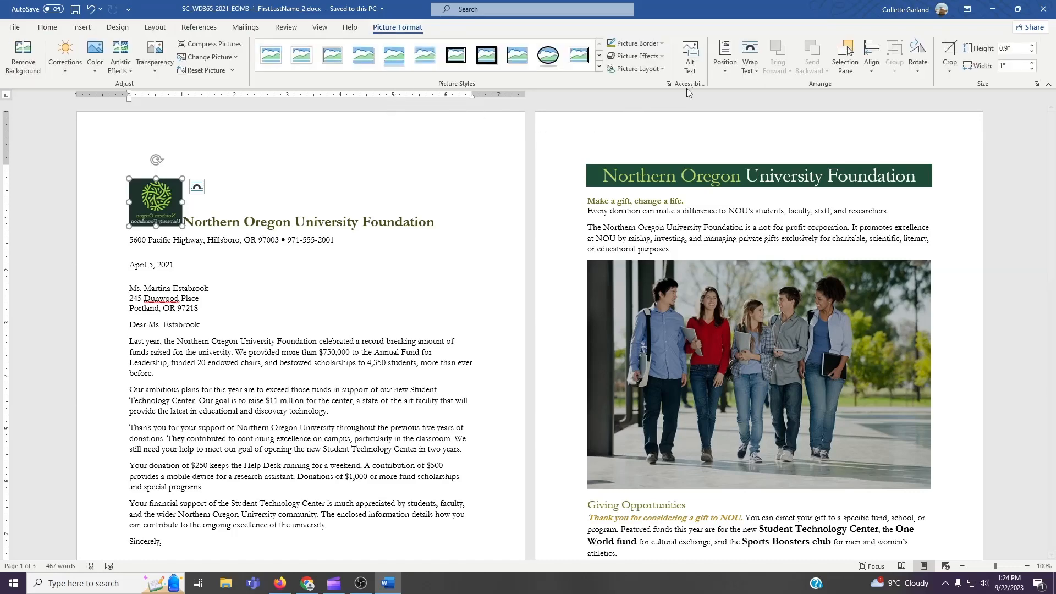
click(921, 70)
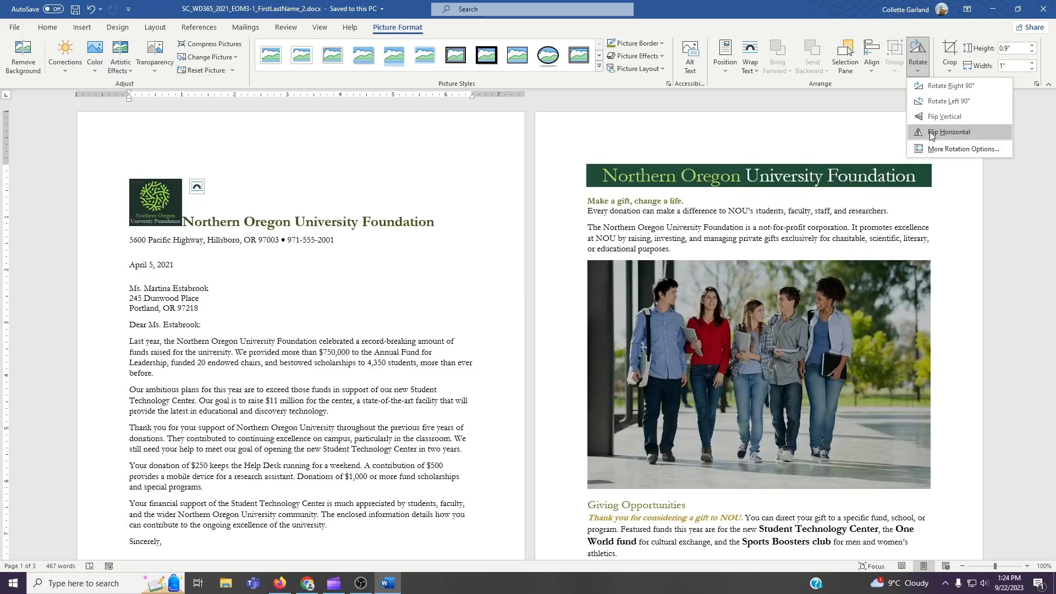
click(930, 132)
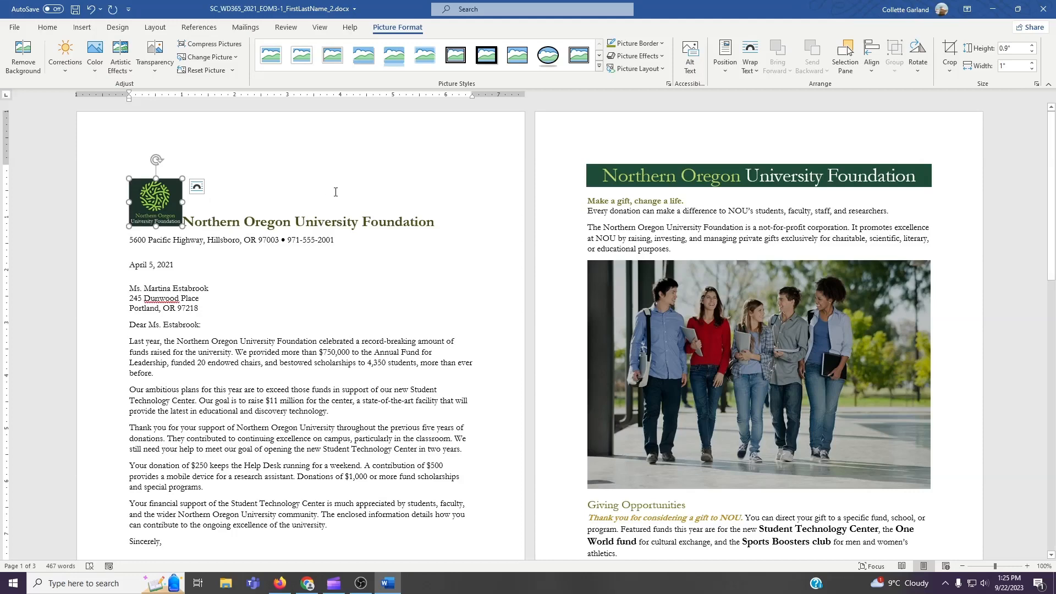
click(723, 65)
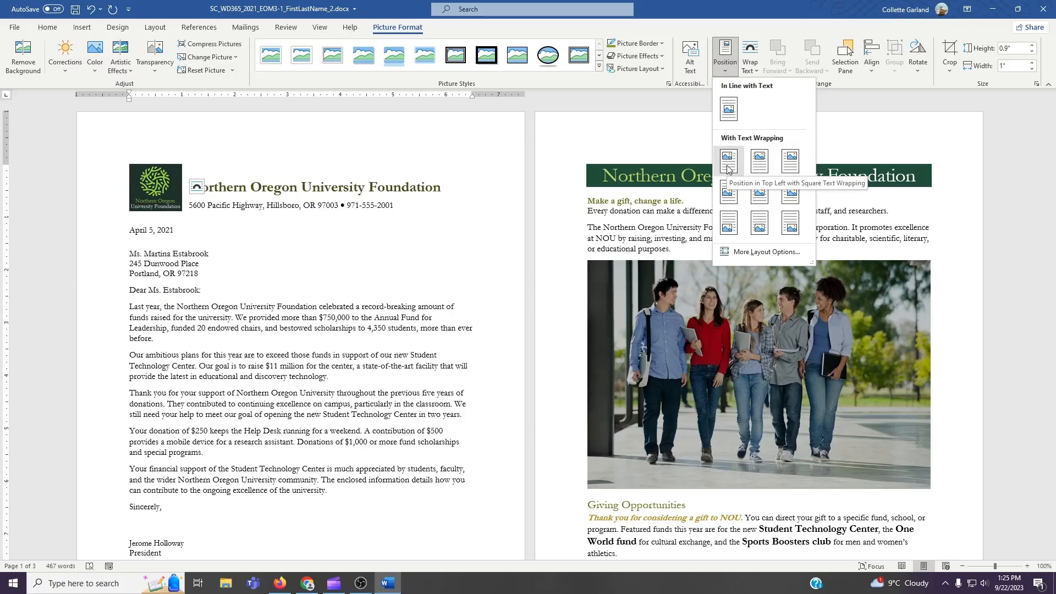
click(728, 161)
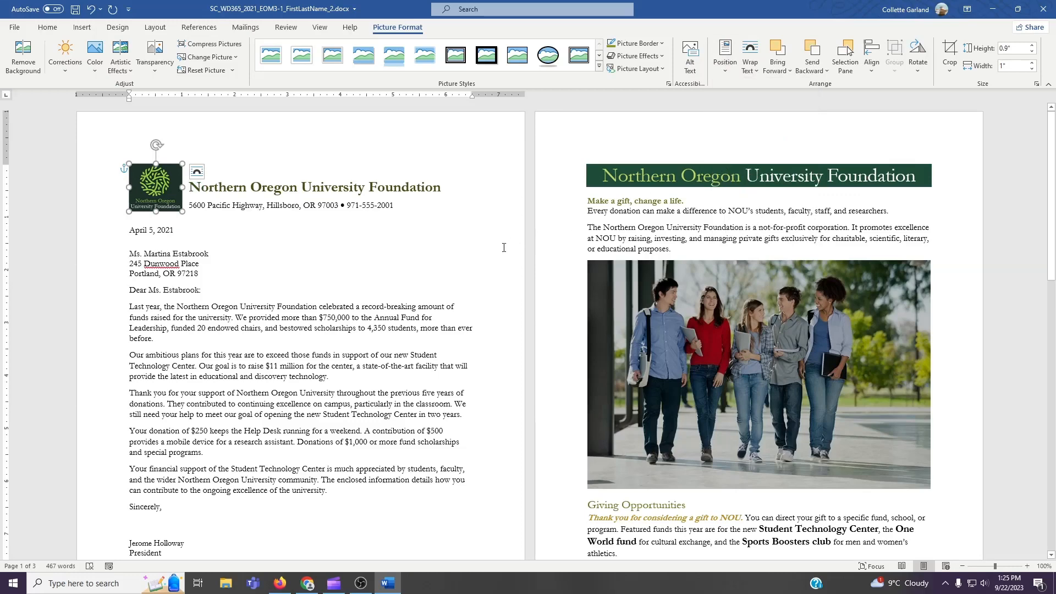
Define a dotted paragraph border in Green, Accent 1, 1½ pt wide, for the letterhead's address and phone line
click(379, 205)
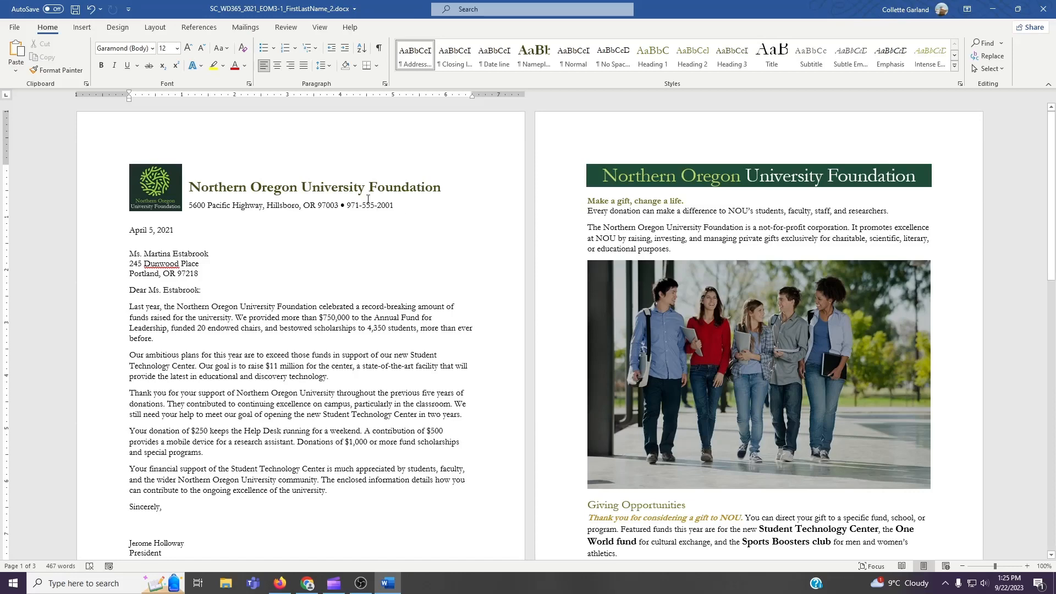
click(377, 67)
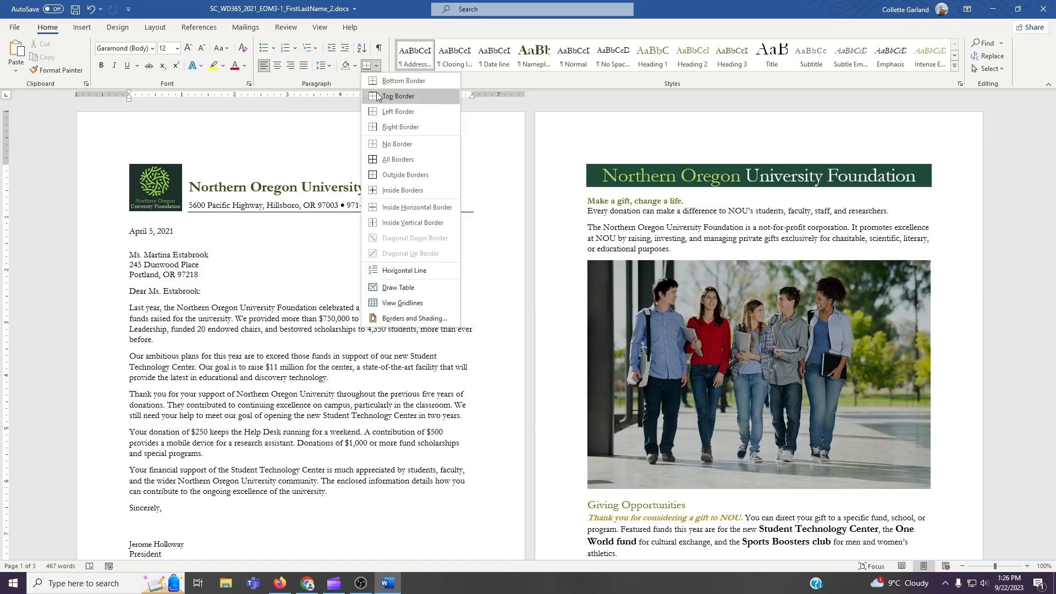
click(430, 324)
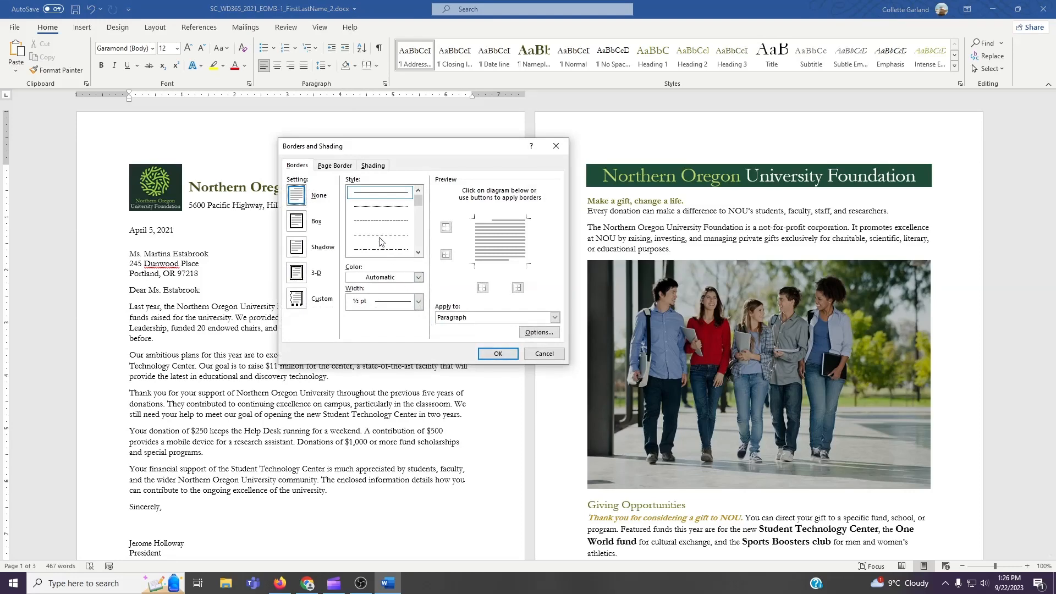
click(376, 208)
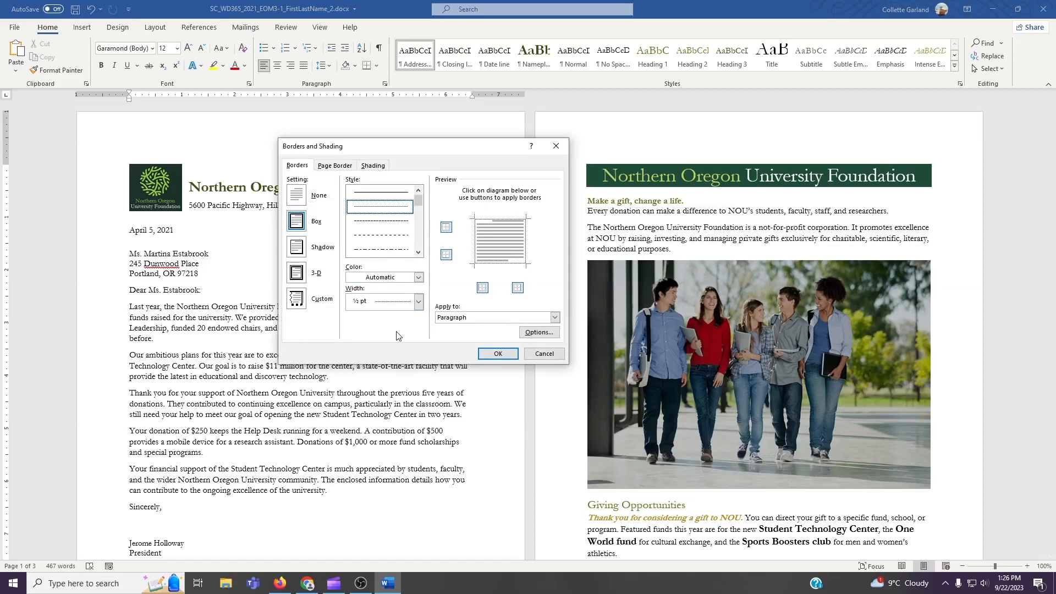
click(394, 278)
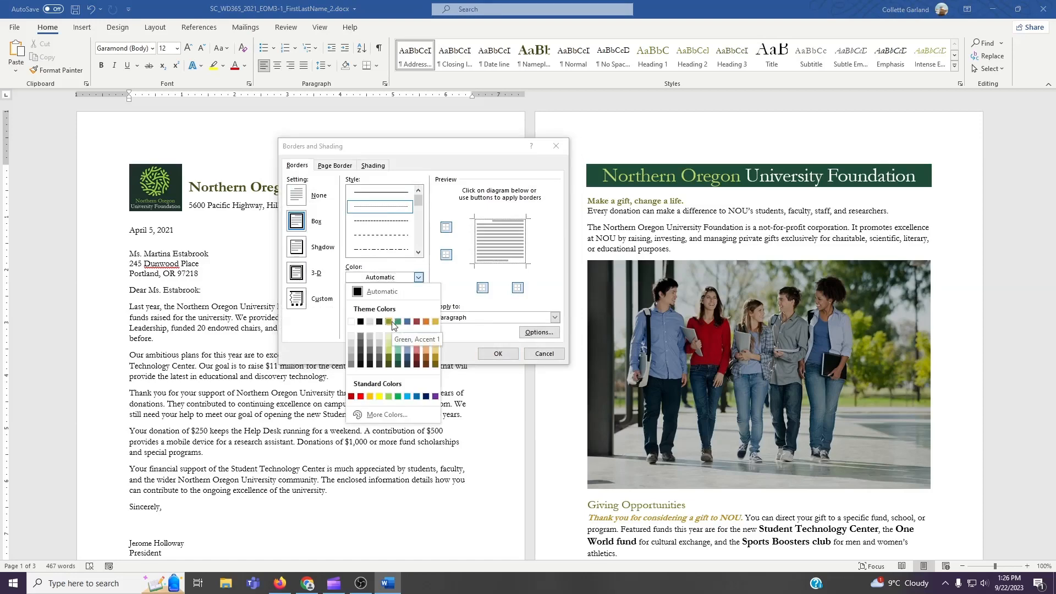
click(390, 322)
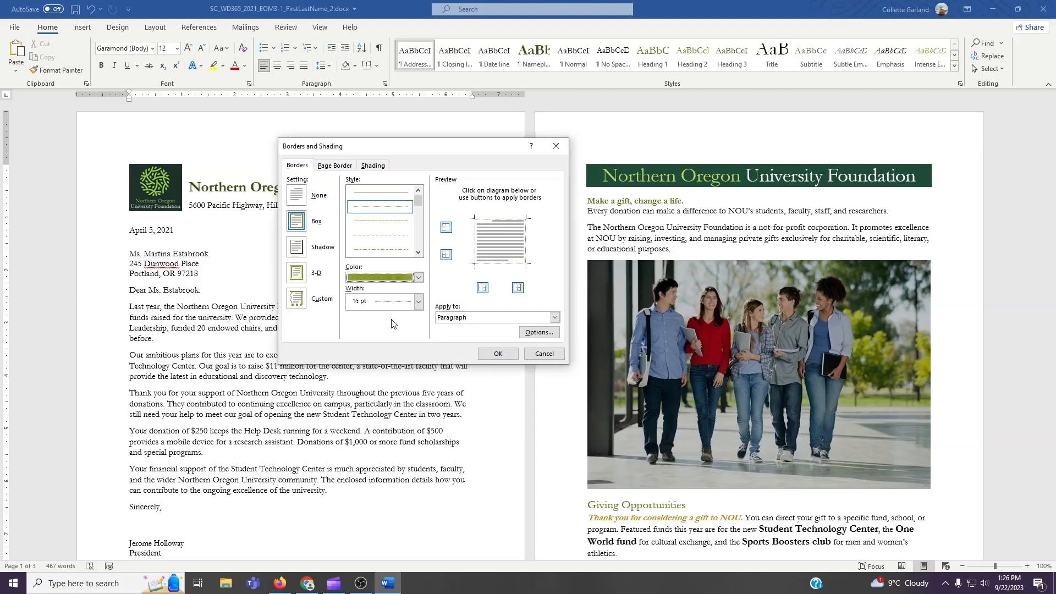
click(392, 304)
click(390, 376)
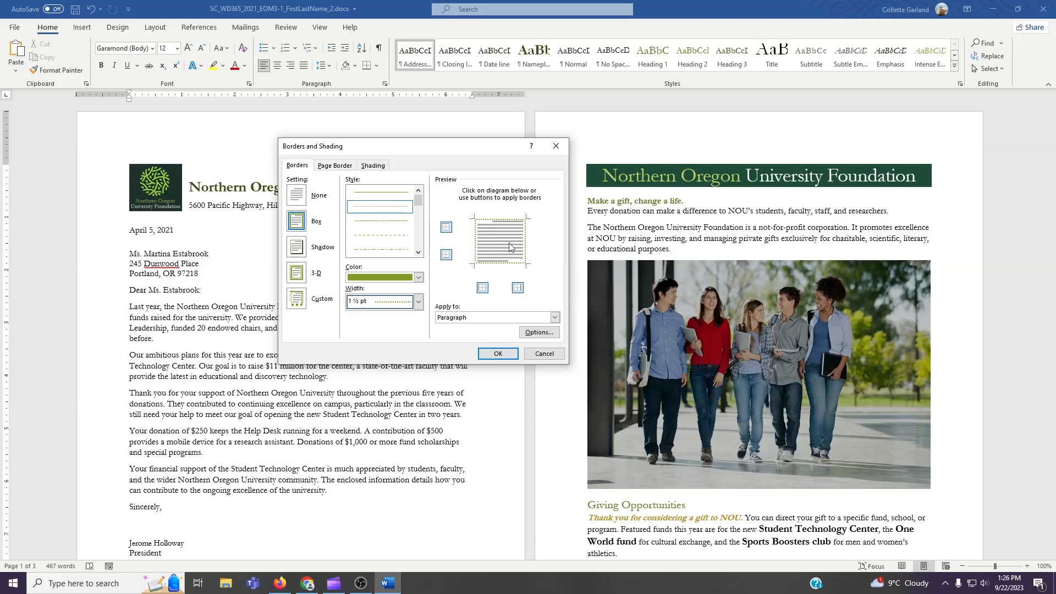
Remove the top, left and right sides of the border and apply only the bottom border to the paragraph
click(449, 230)
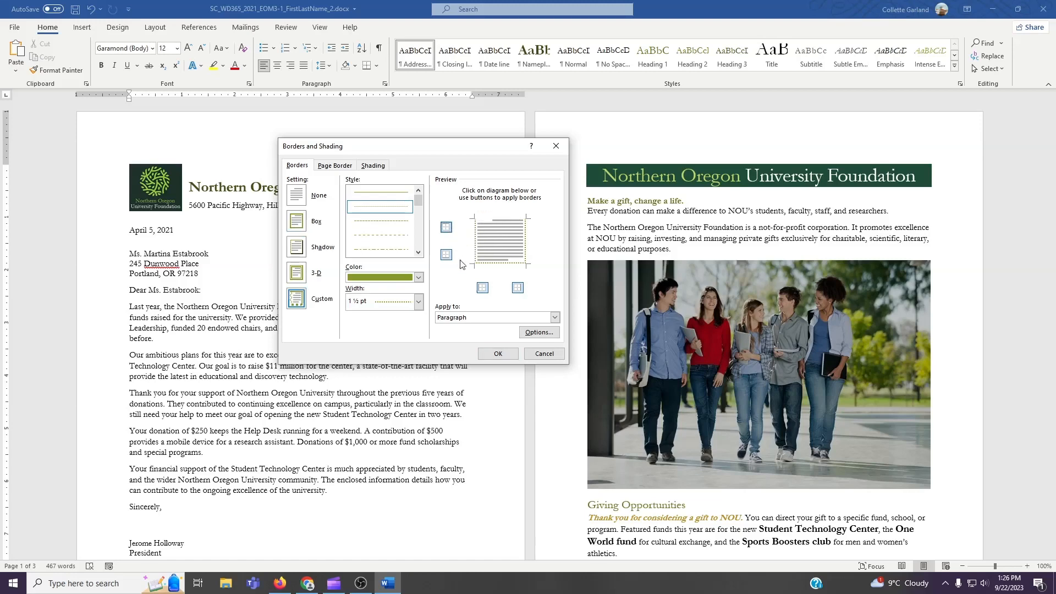
click(483, 288)
click(516, 290)
click(500, 354)
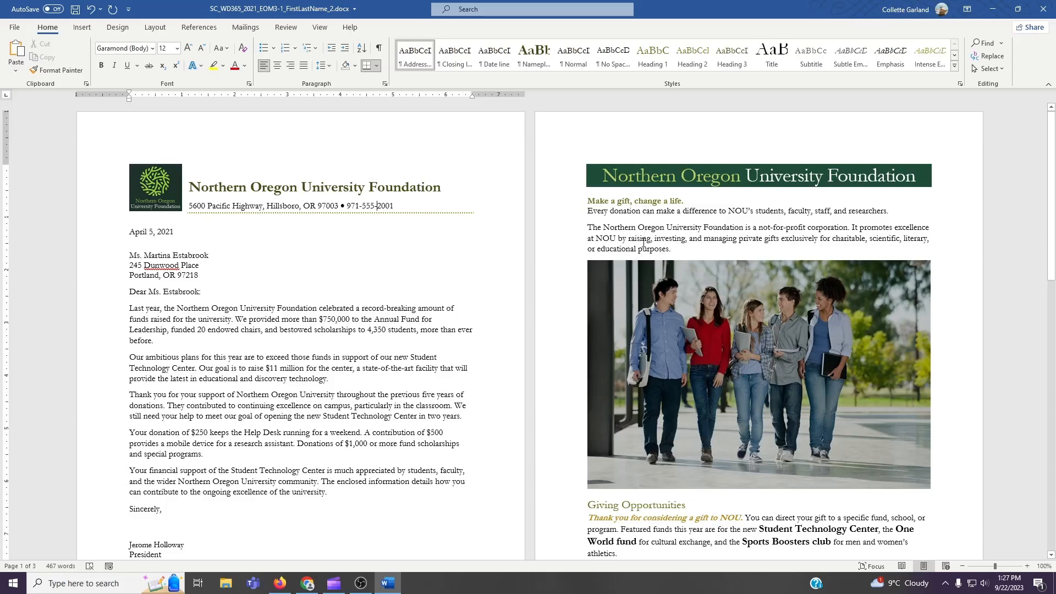
Copy the formatting of "Make a gift, change a life." to "The Northern Oregon University Foundation" in the paragraph above the photo
click(673, 202)
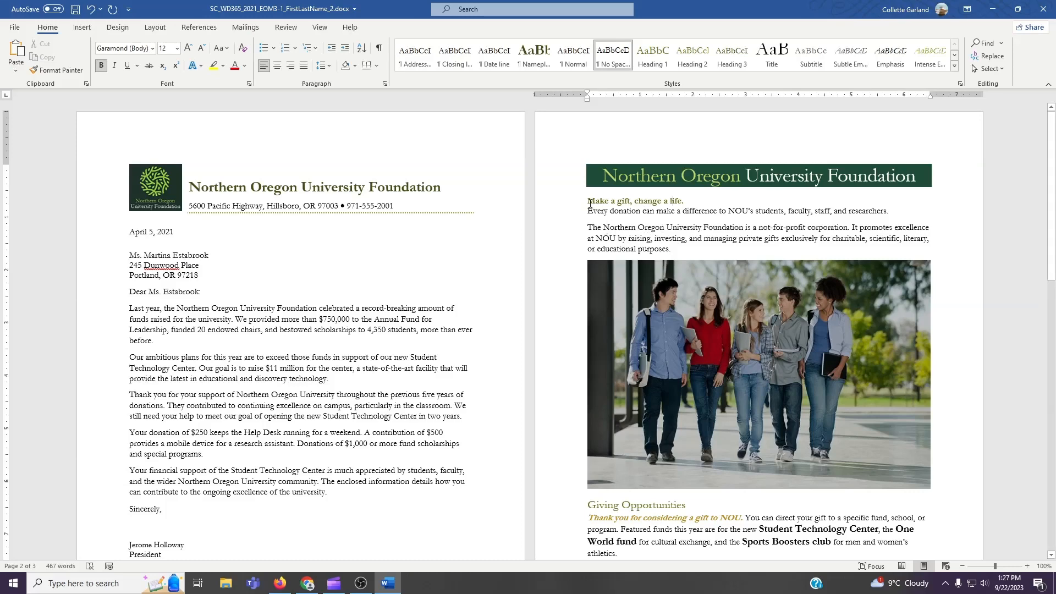
drag(589, 202, 681, 202)
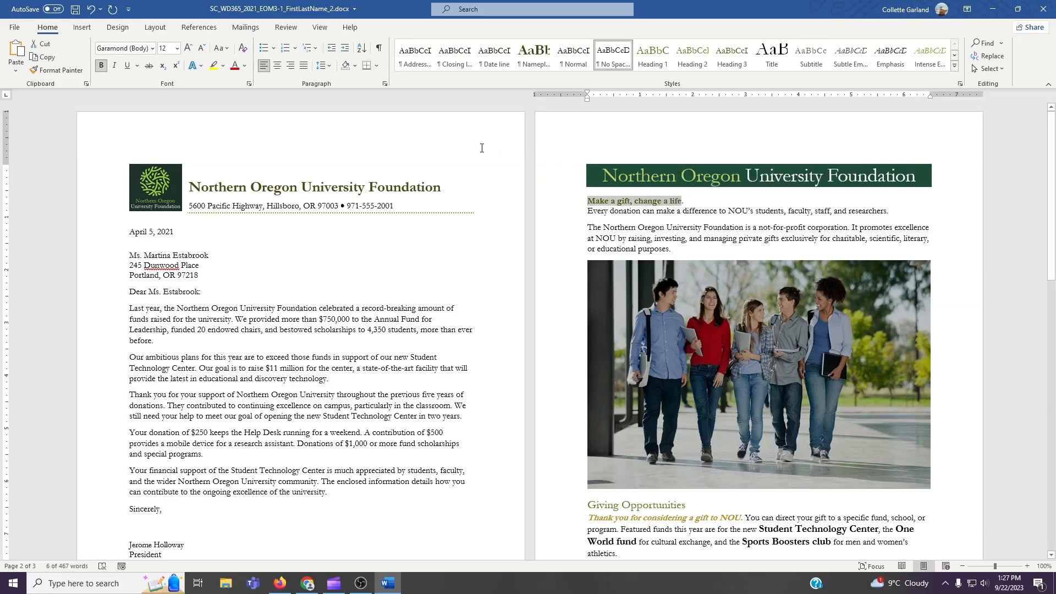
click(71, 73)
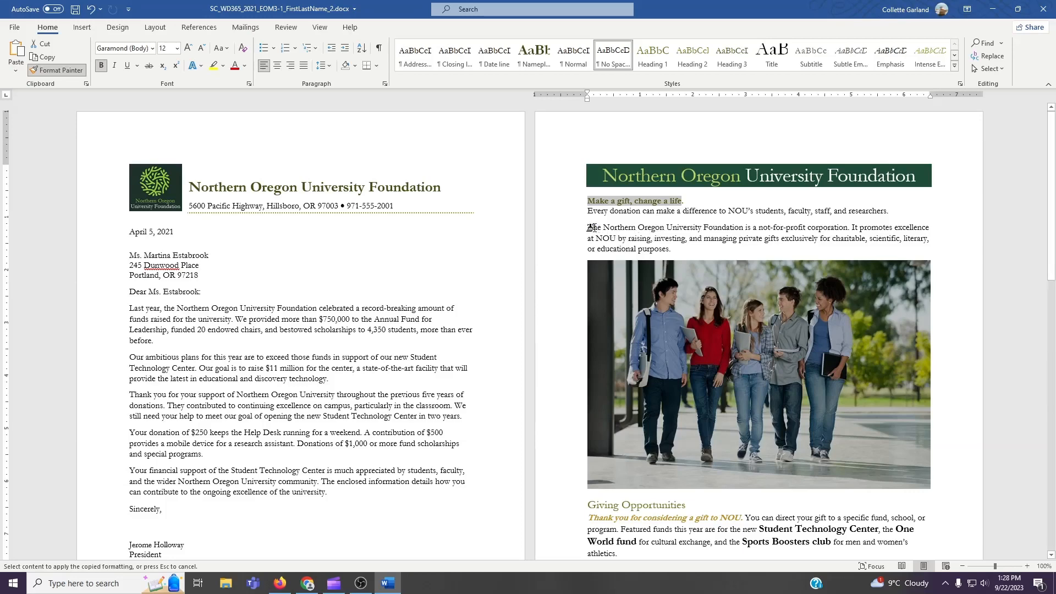
drag(582, 227, 757, 228)
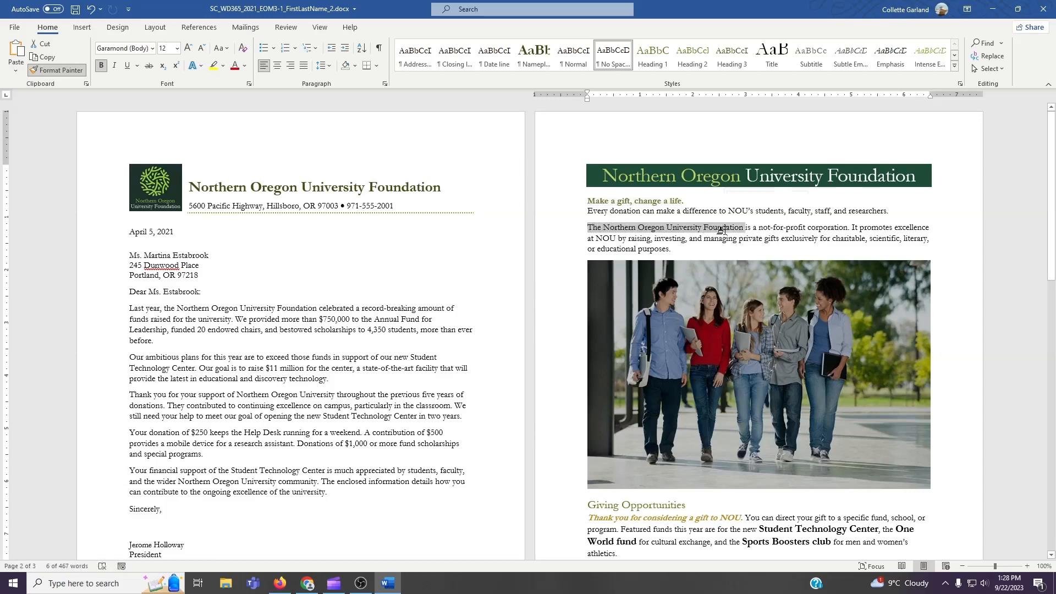
click(809, 245)
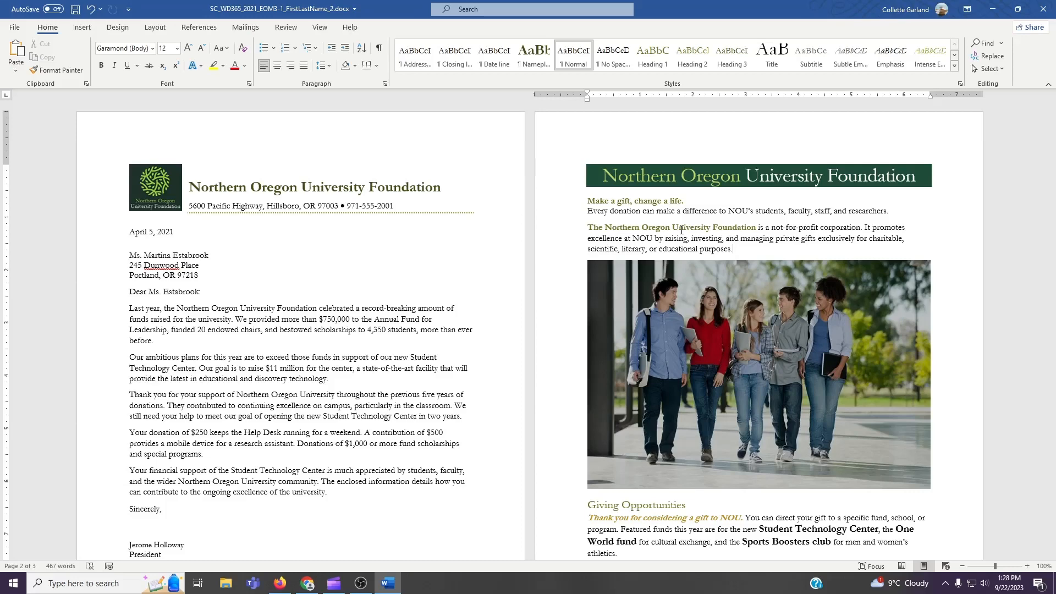
Correct the students photo on page 2 to Brightness: +20% Contrast: +20%
click(694, 323)
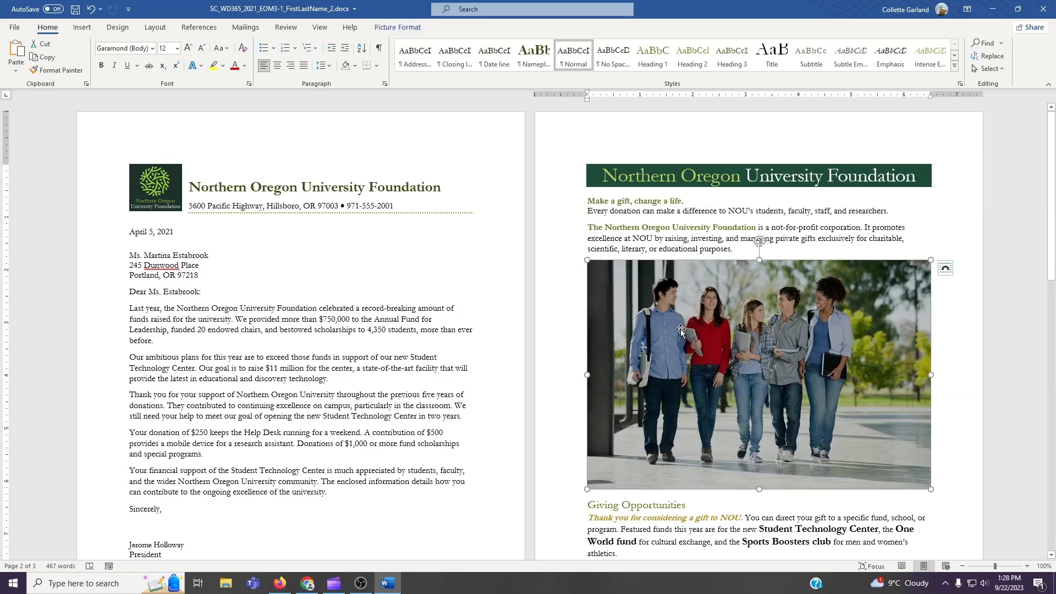
click(414, 33)
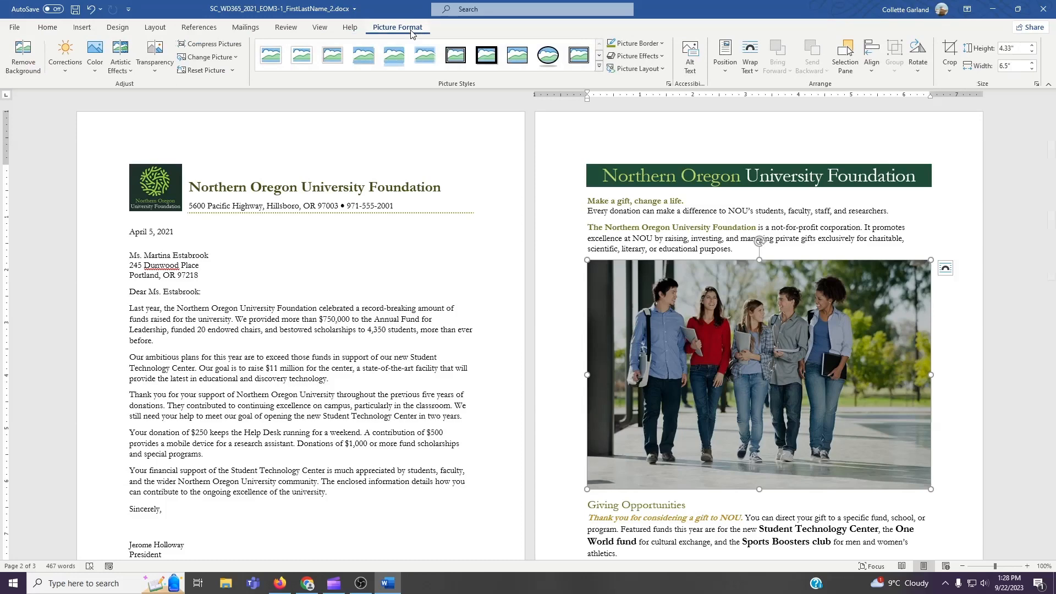
click(62, 68)
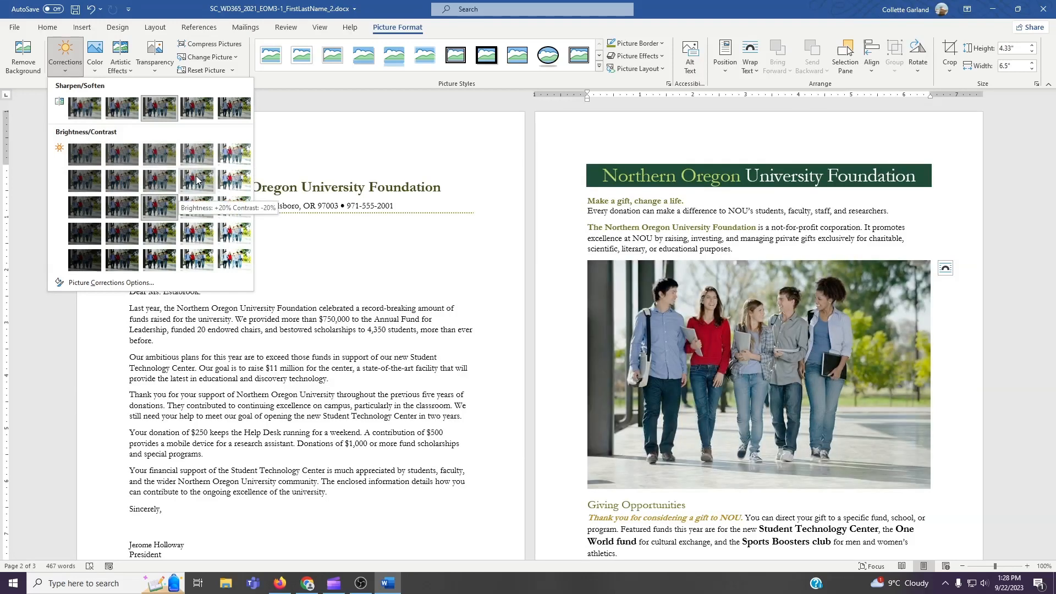
click(196, 233)
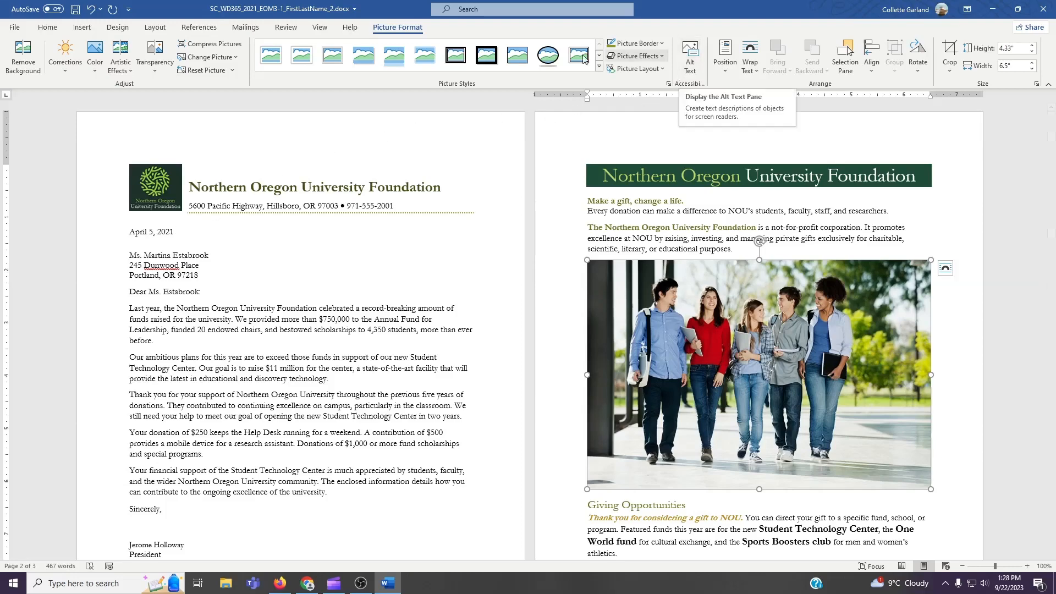
Add the alt text "Group of five students walking on campus." to the students photo and check the entry
click(690, 58)
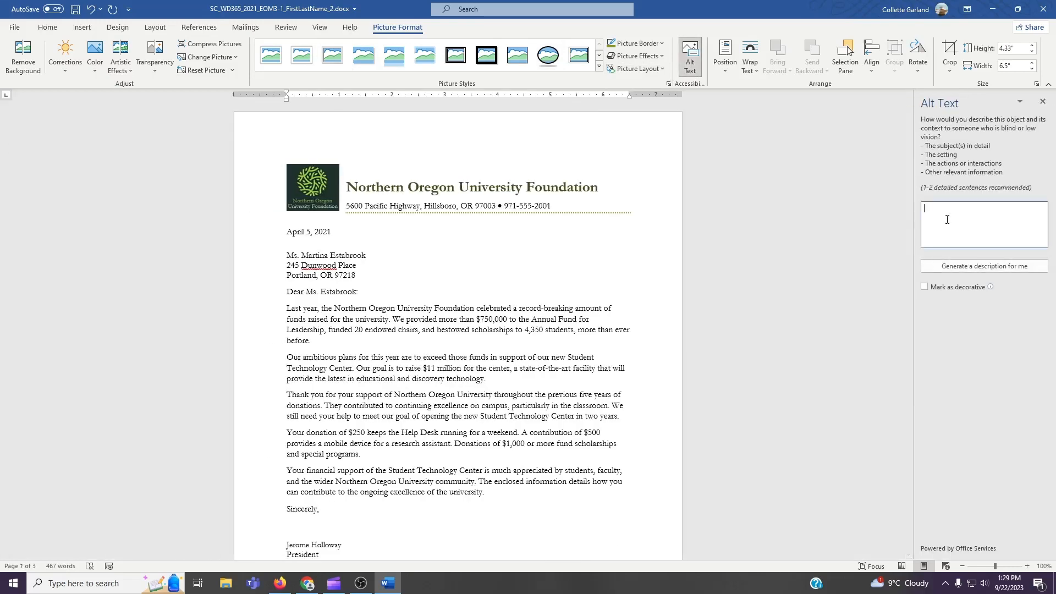
text(Group of five students wakl)
key(BackSpace)
text(lking on campus.)
click(1043, 101)
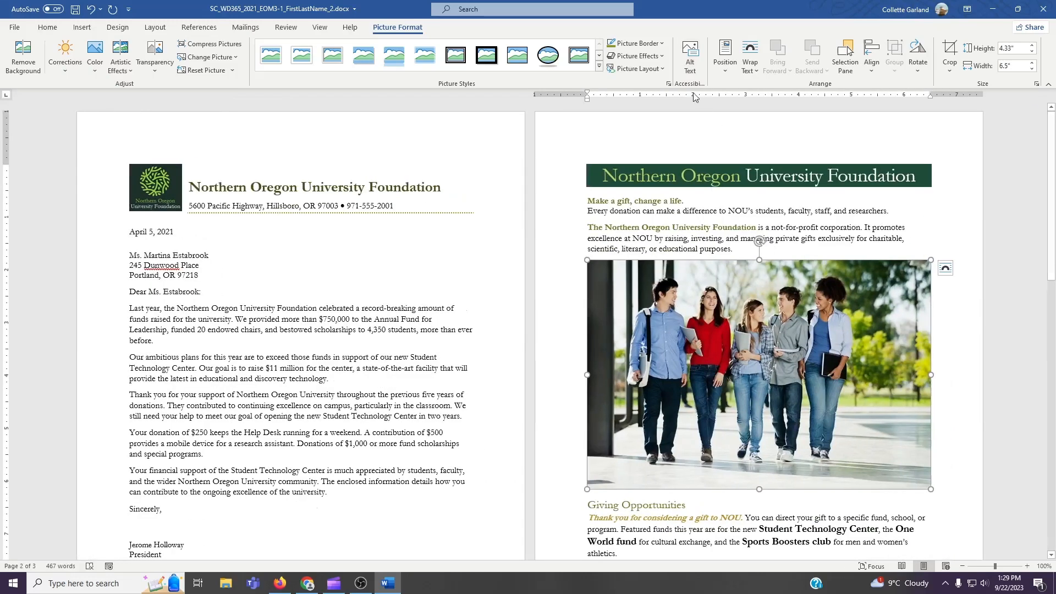
click(694, 73)
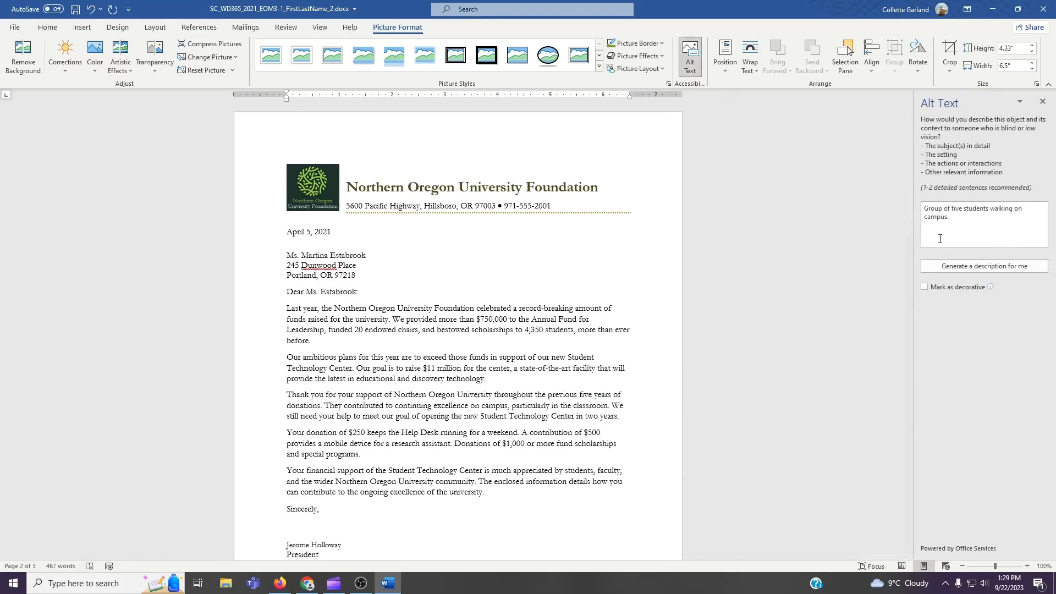
click(1042, 101)
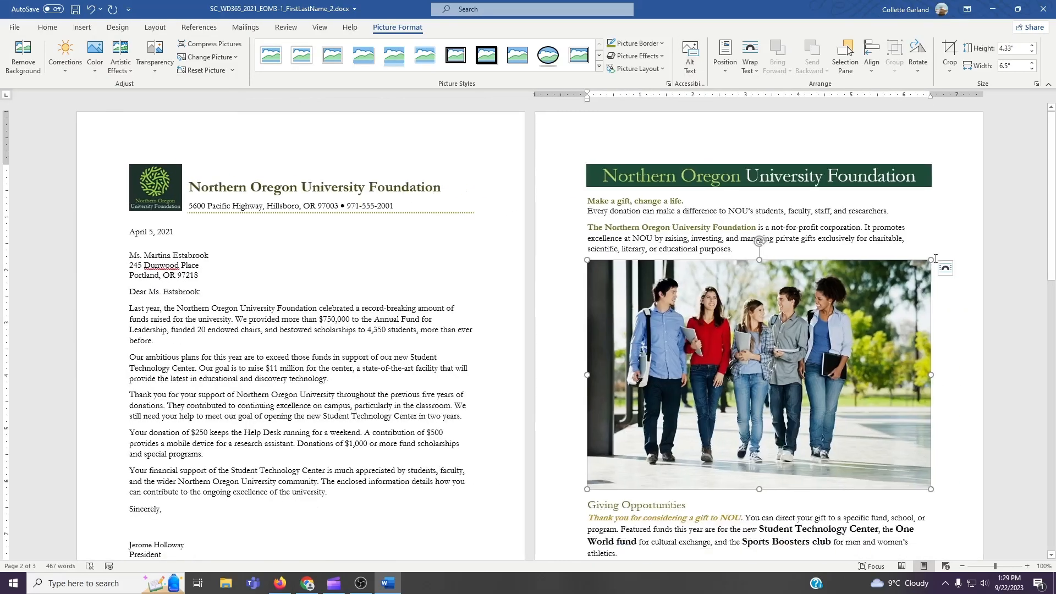
click(952, 233)
scroll(824, 319, down, 4)
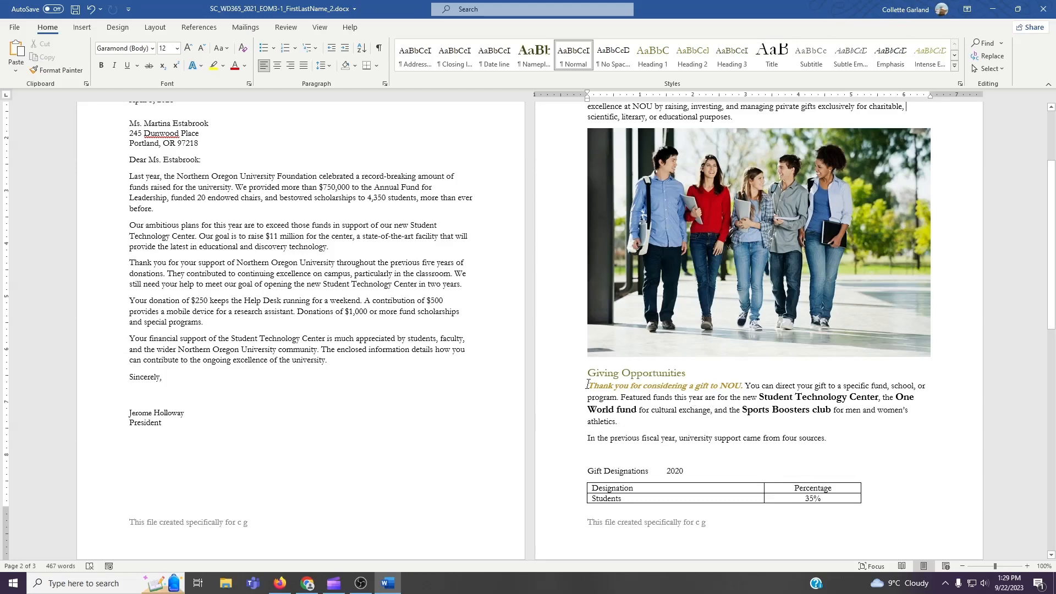
Clear all formatting from the "Thank you for considering a gift to NOU." paragraph under Giving Opportunities
drag(588, 384, 627, 422)
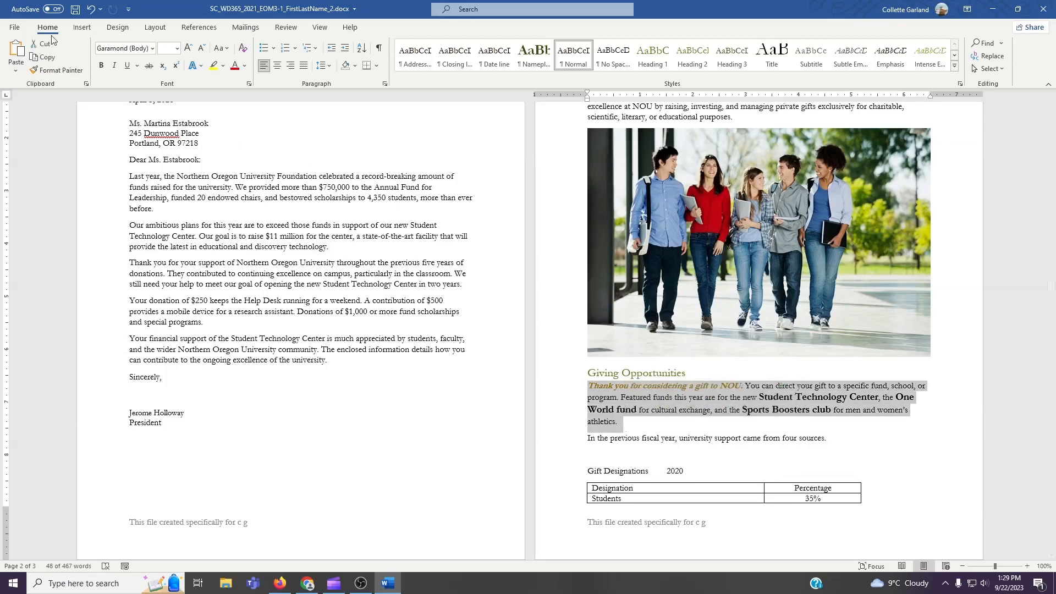
click(244, 56)
click(876, 407)
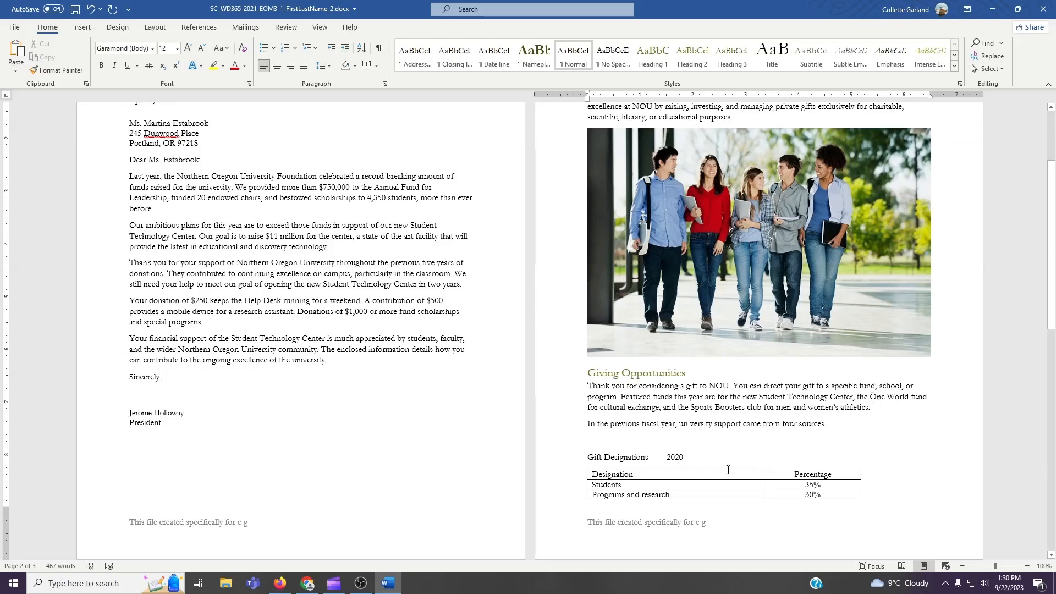
Show the formatting marks briefly to locate the empty paragraph above "Gift Designations" and place the insertion point there
click(588, 424)
click(379, 50)
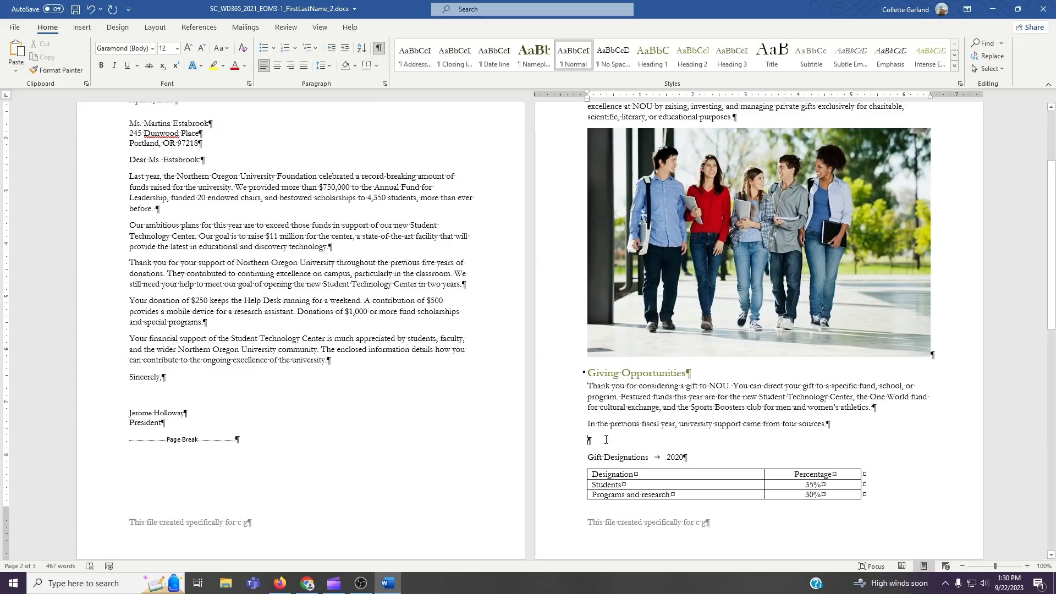
click(379, 48)
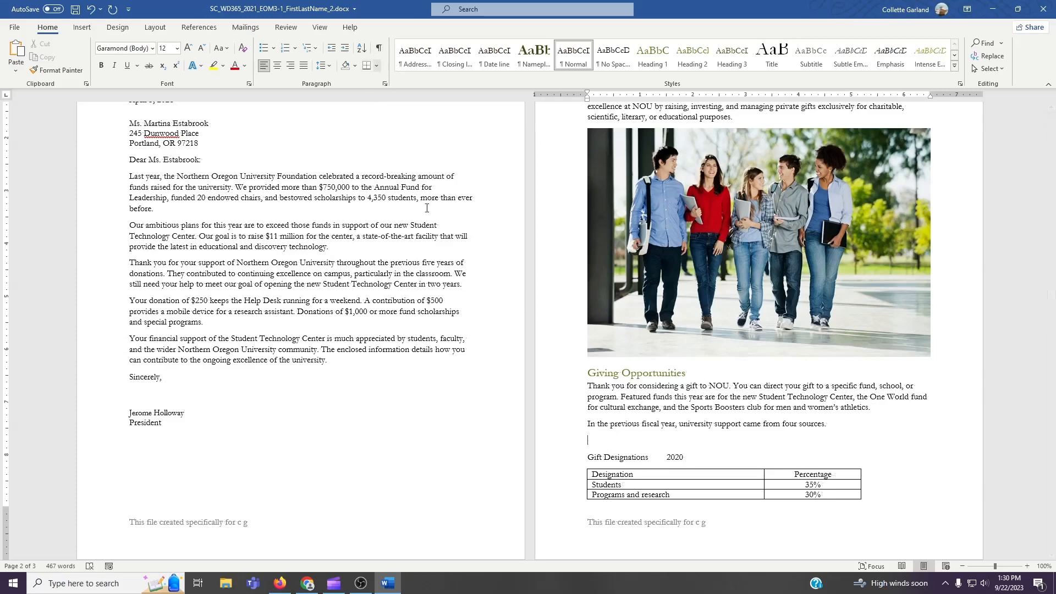
click(605, 442)
click(605, 441)
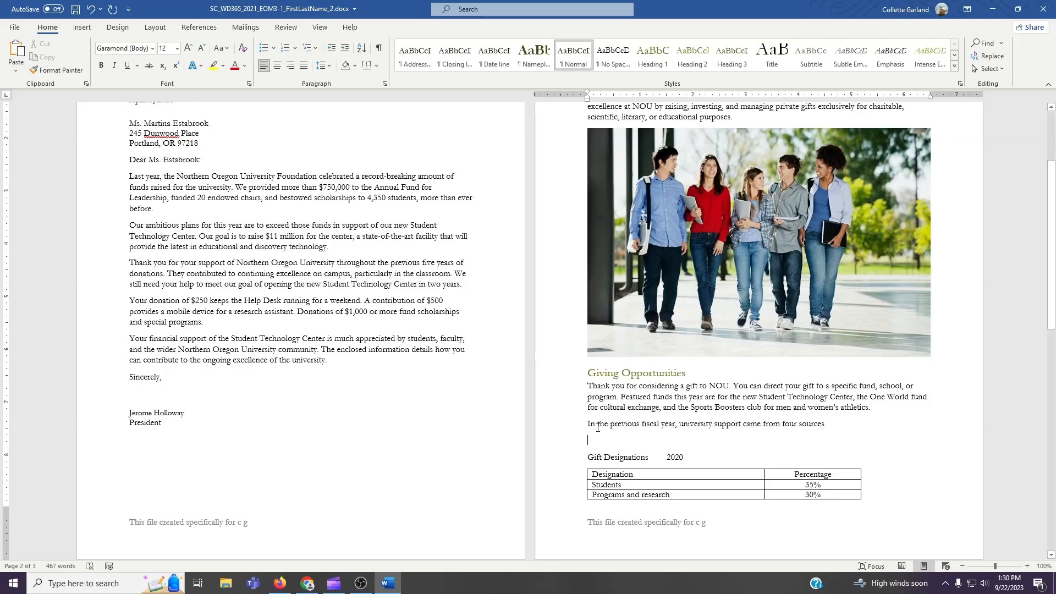
Browse the List, Process, Cycle and Hierarchy categories of SmartArt graphics for a suitable layout
click(82, 27)
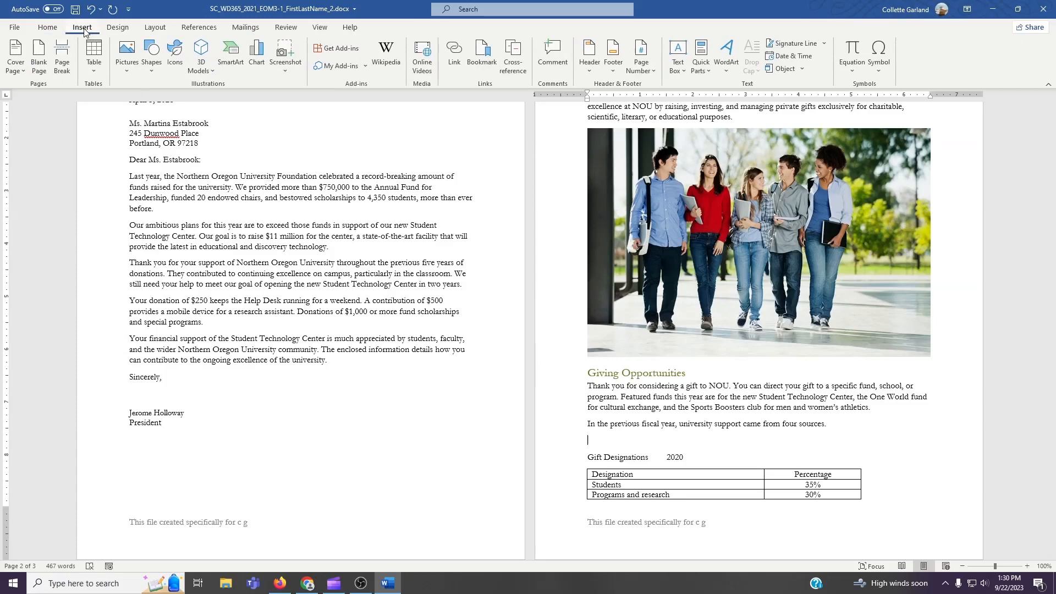
click(235, 66)
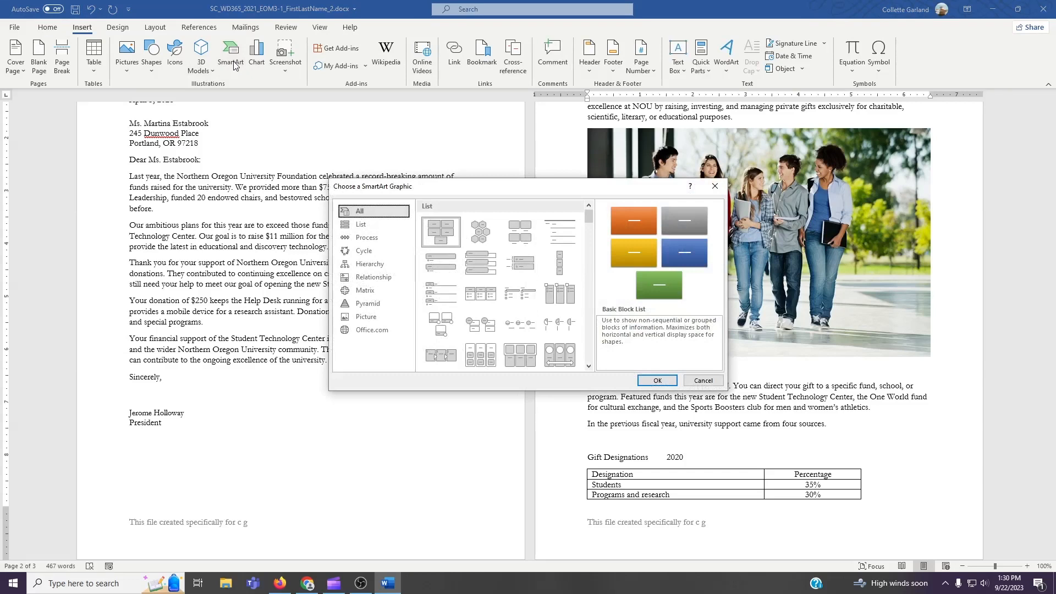
click(372, 228)
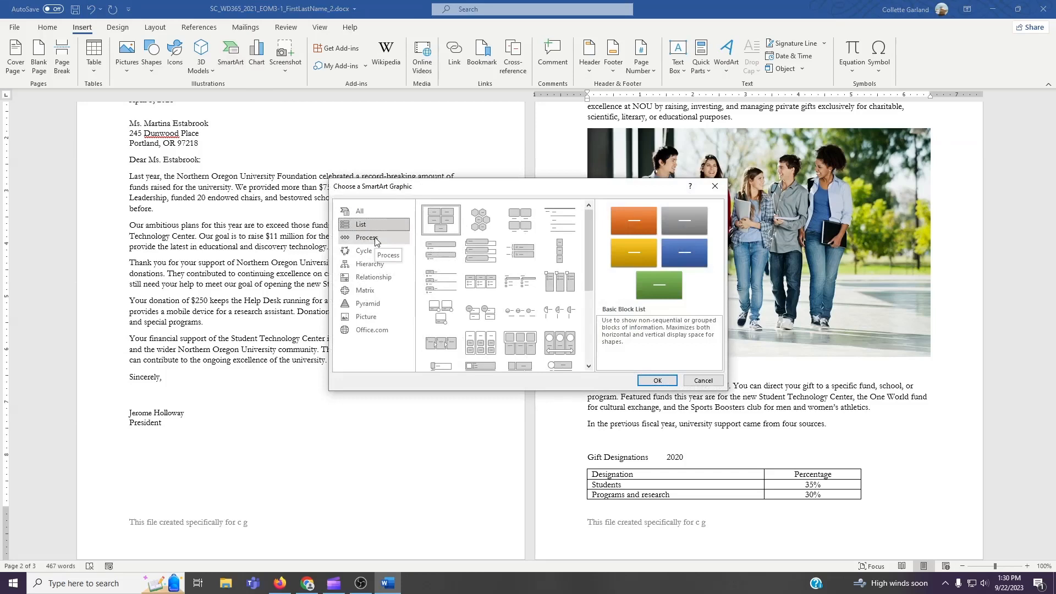
click(376, 240)
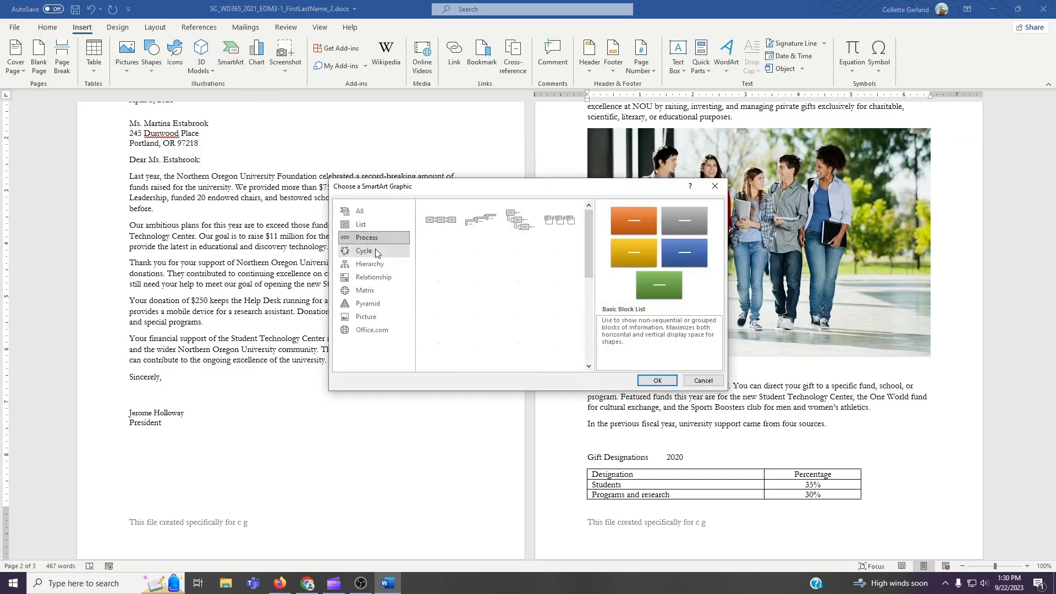
click(378, 252)
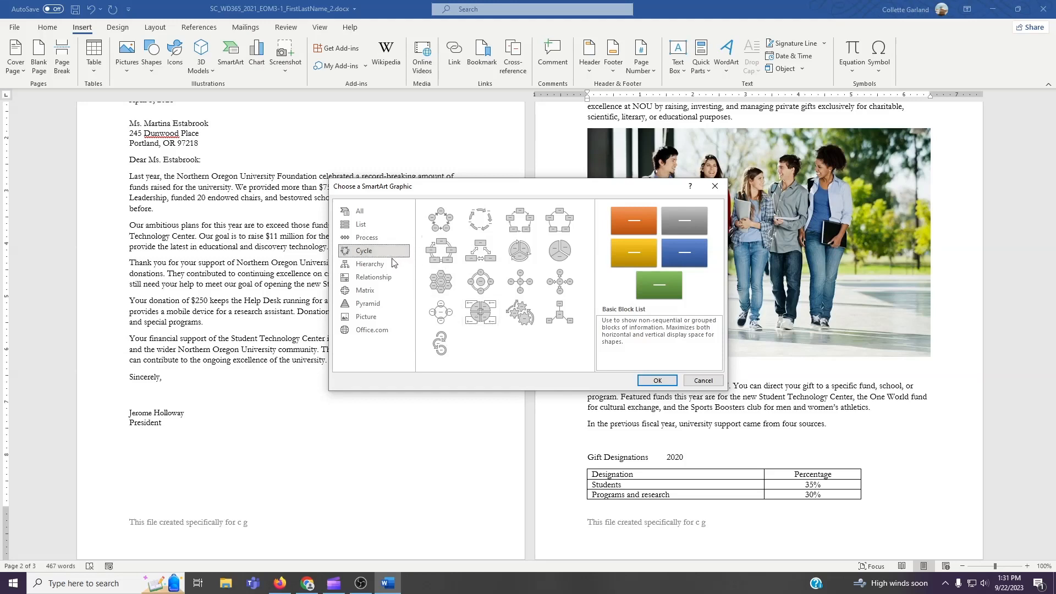
click(374, 264)
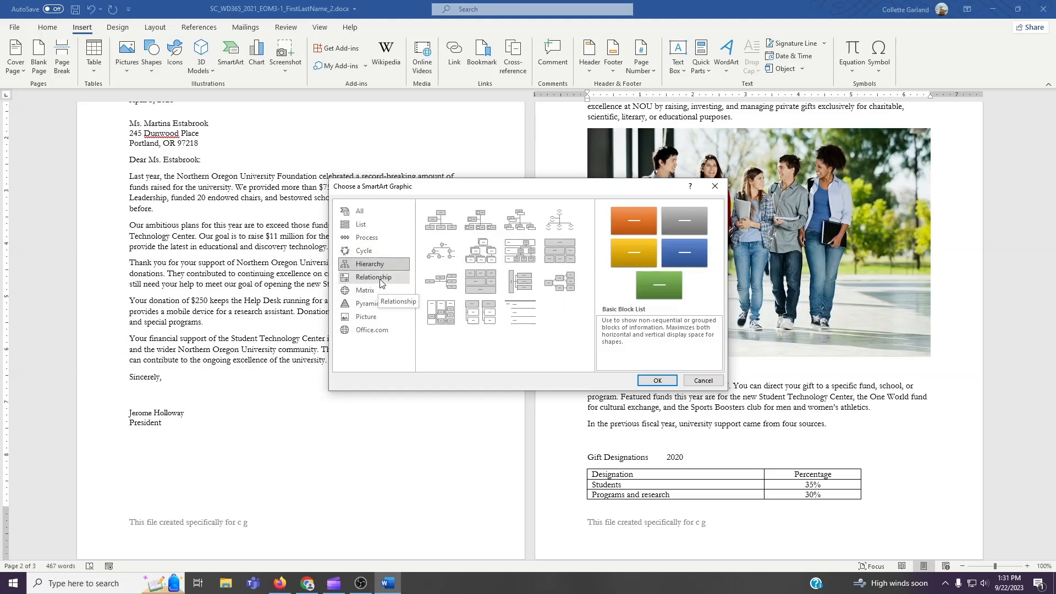
click(367, 237)
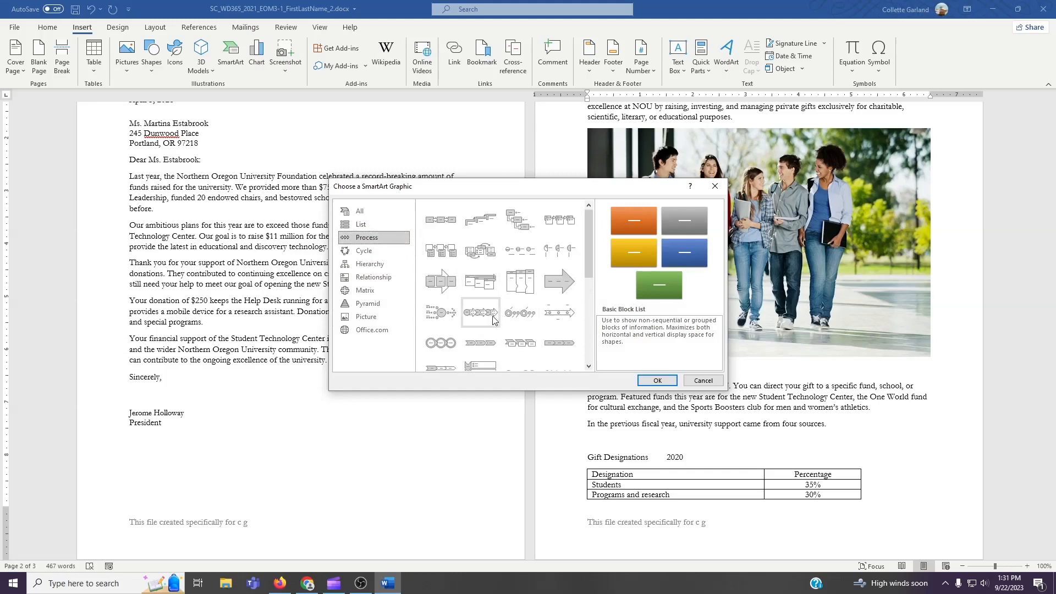
scroll(492, 321, down, 3)
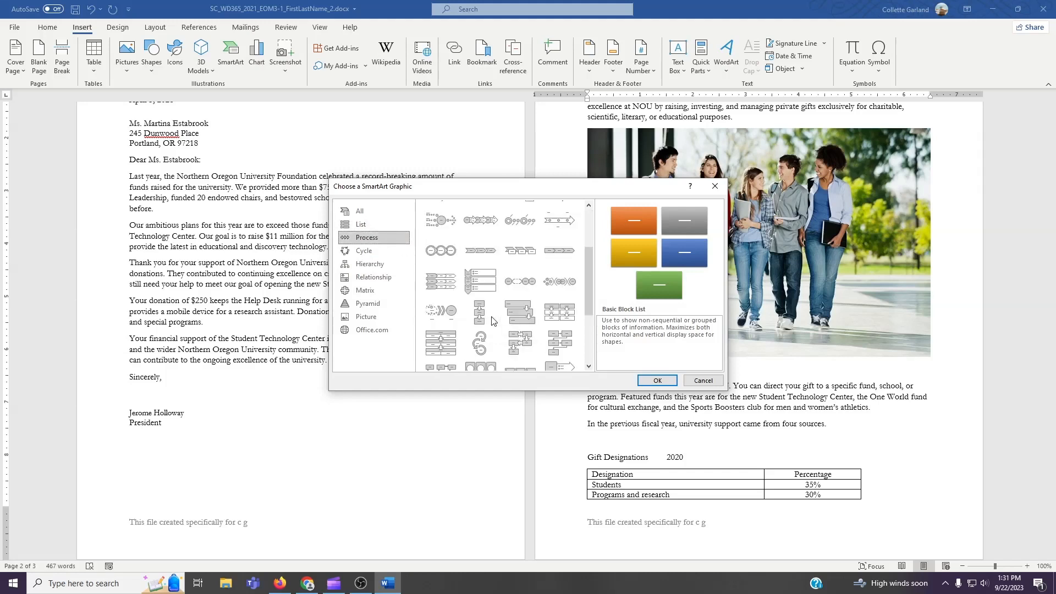
scroll(496, 321, down, 3)
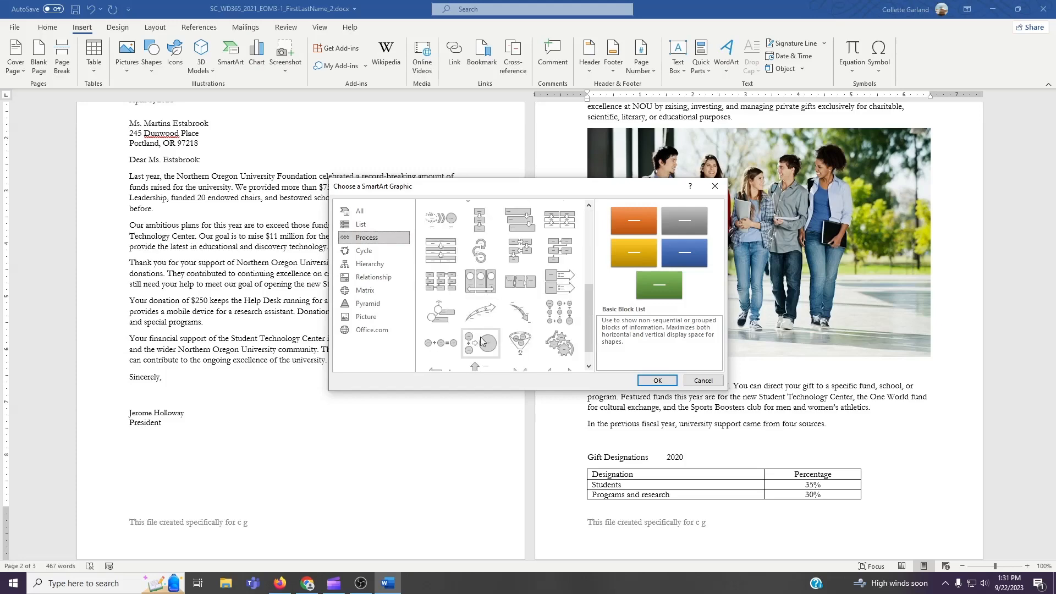
scroll(478, 337, down, 1)
scroll(477, 337, up, 4)
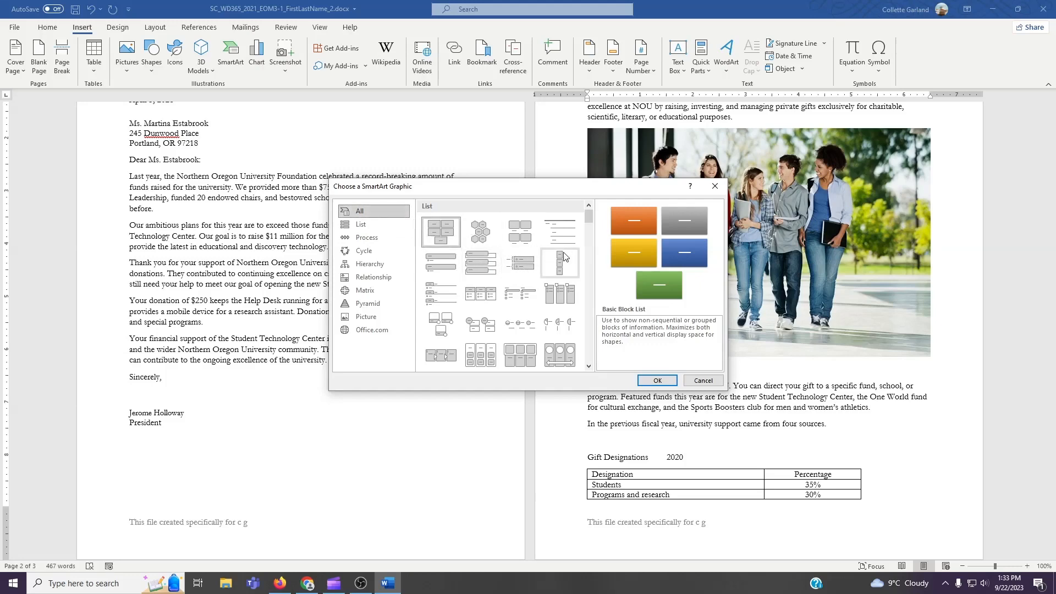
Insert a Linear Venn SmartArt graphic in the empty paragraph above "Gift Designations"
scroll(567, 256, down, 5)
scroll(567, 255, down, 4)
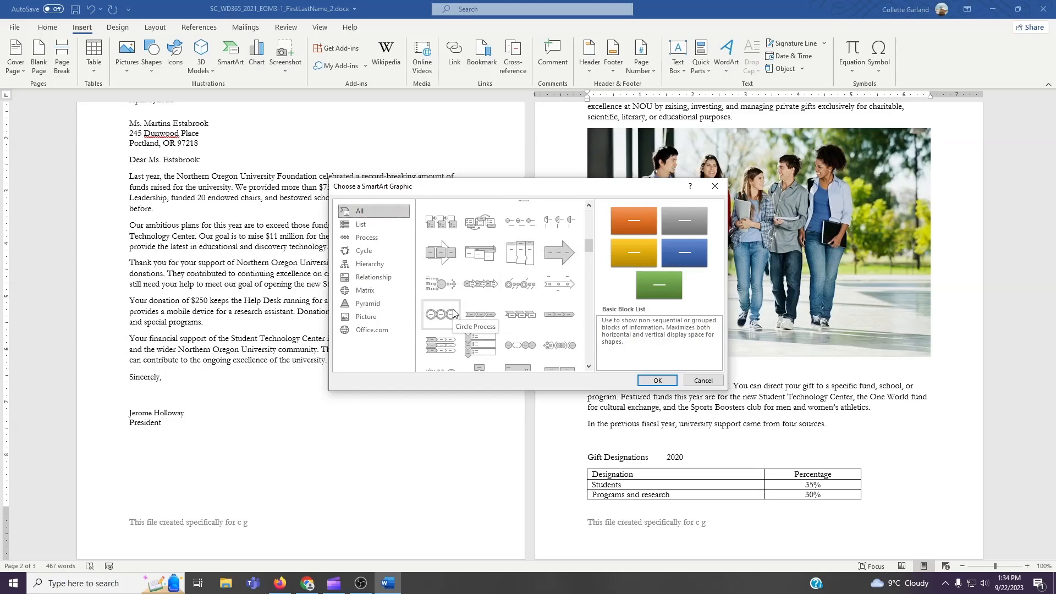
scroll(517, 291, down, 5)
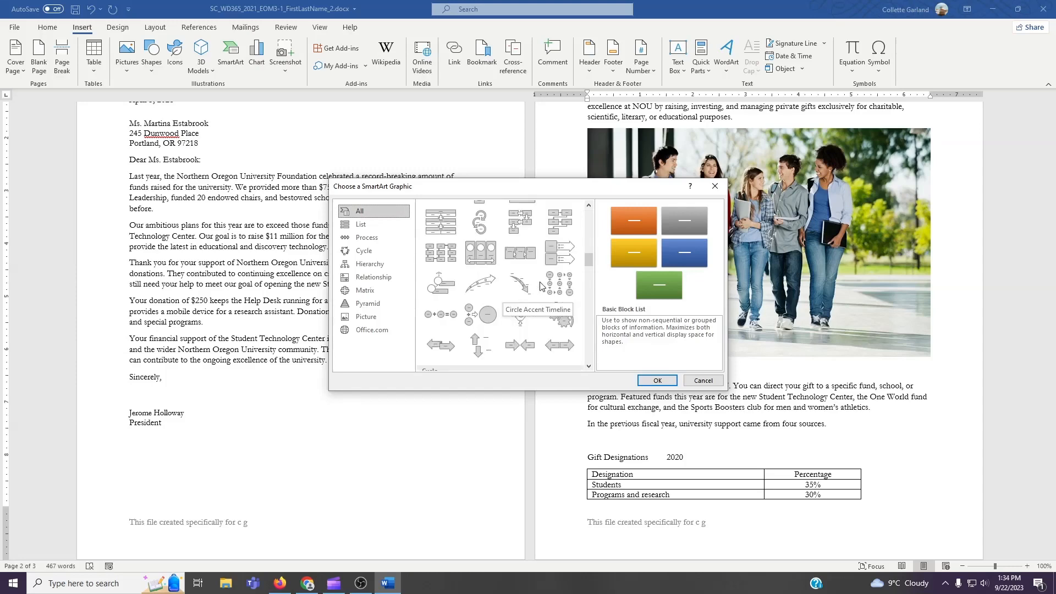
scroll(542, 286, down, 5)
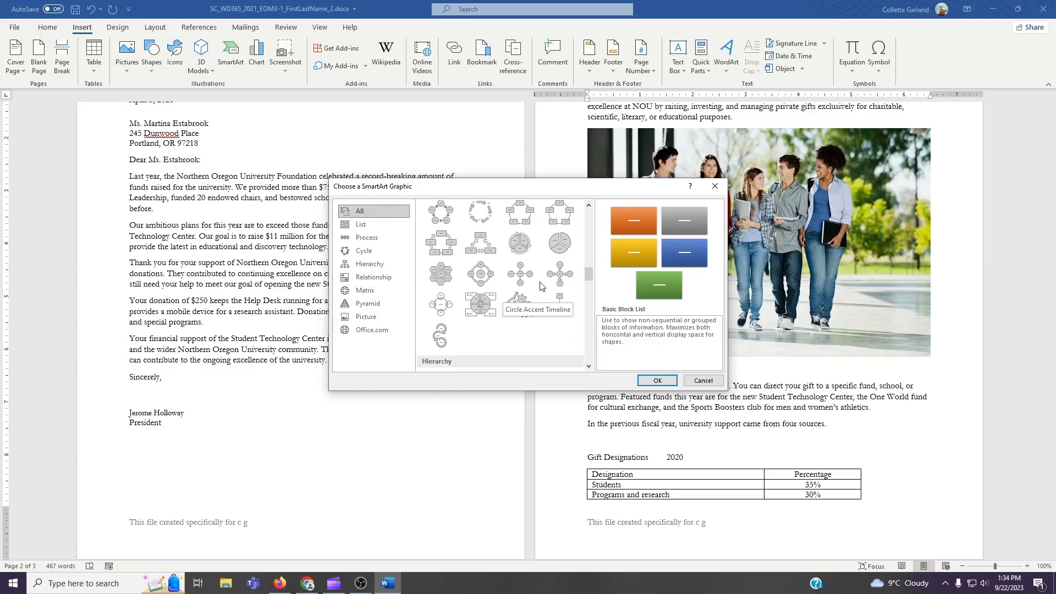
scroll(541, 286, down, 5)
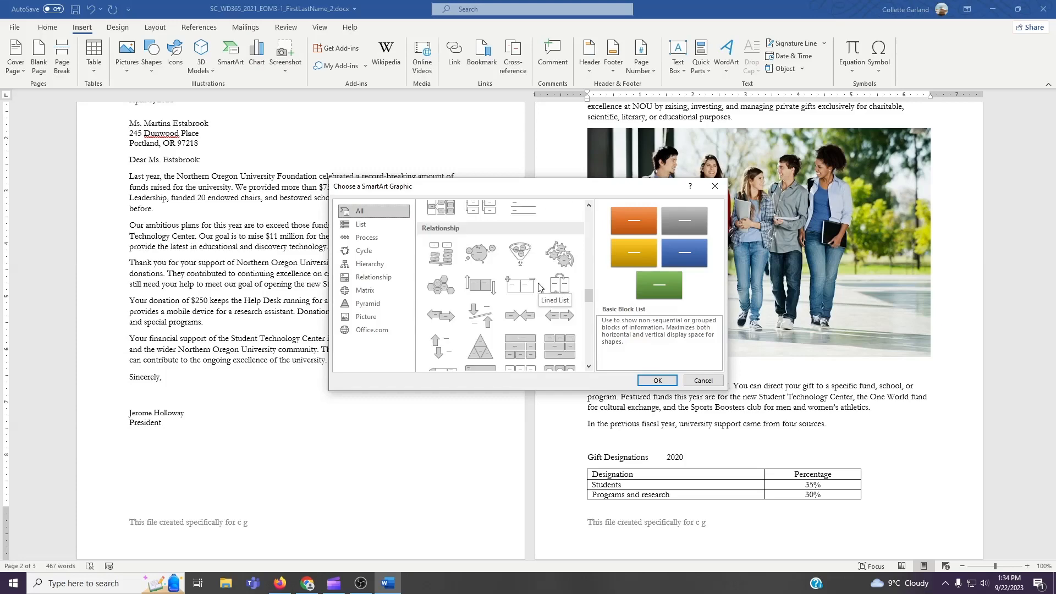
scroll(524, 292, down, 5)
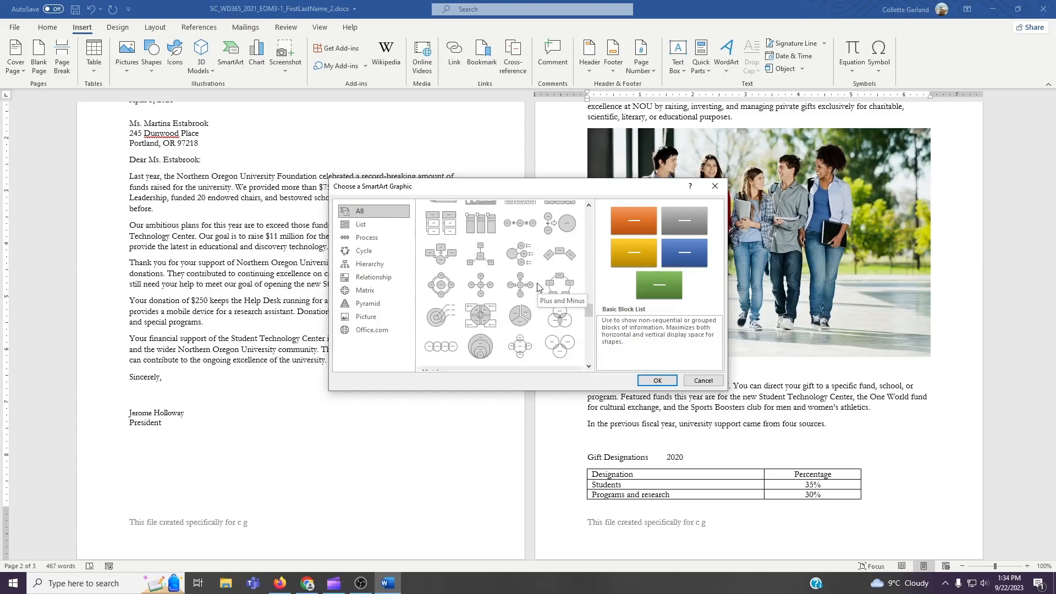
click(445, 348)
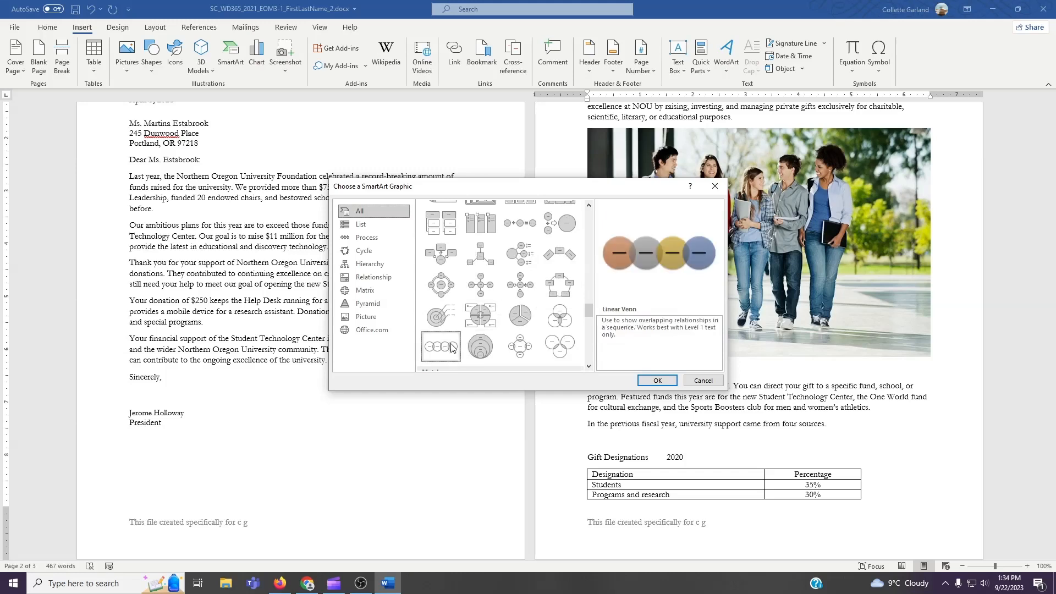
click(657, 381)
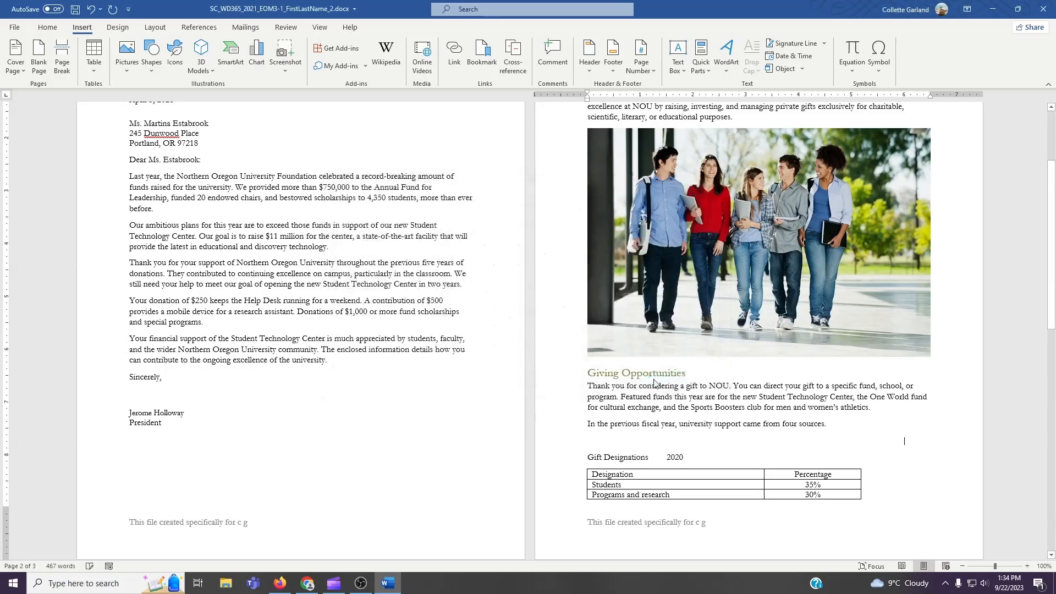
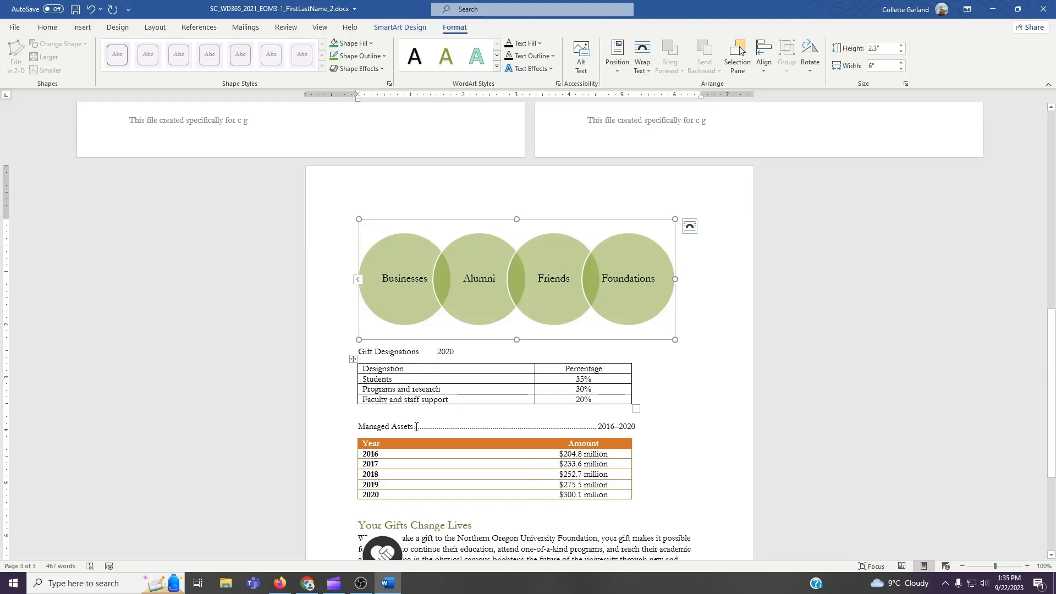
Set a right-aligned tab stop at 5.25" with dot leader 2 for the "Gift Designations" line, like the "Managed Assets" line
drag(416, 427, 590, 431)
click(607, 427)
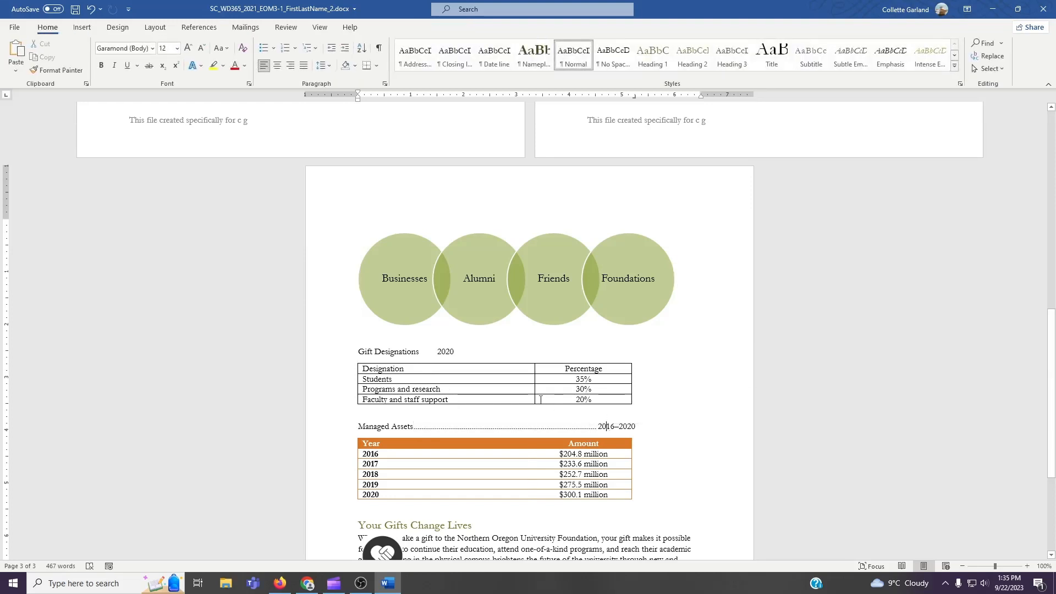
click(419, 352)
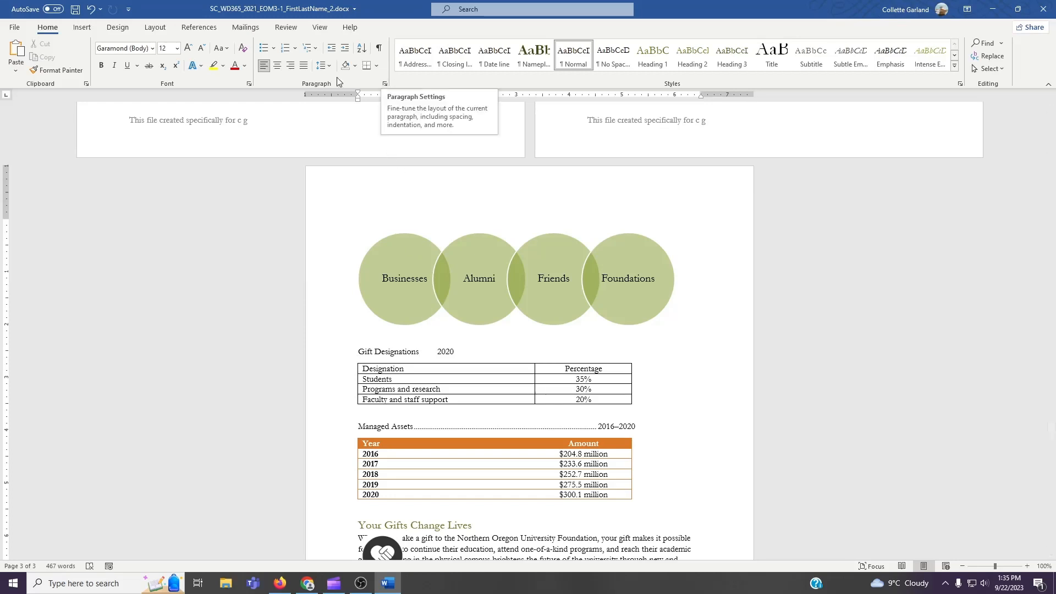
click(386, 83)
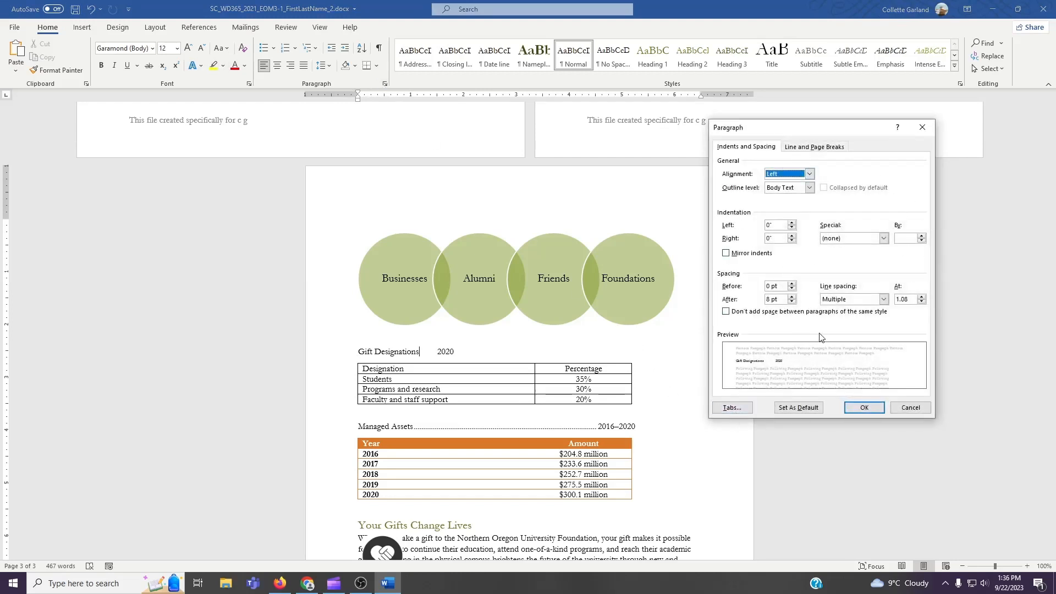
click(732, 408)
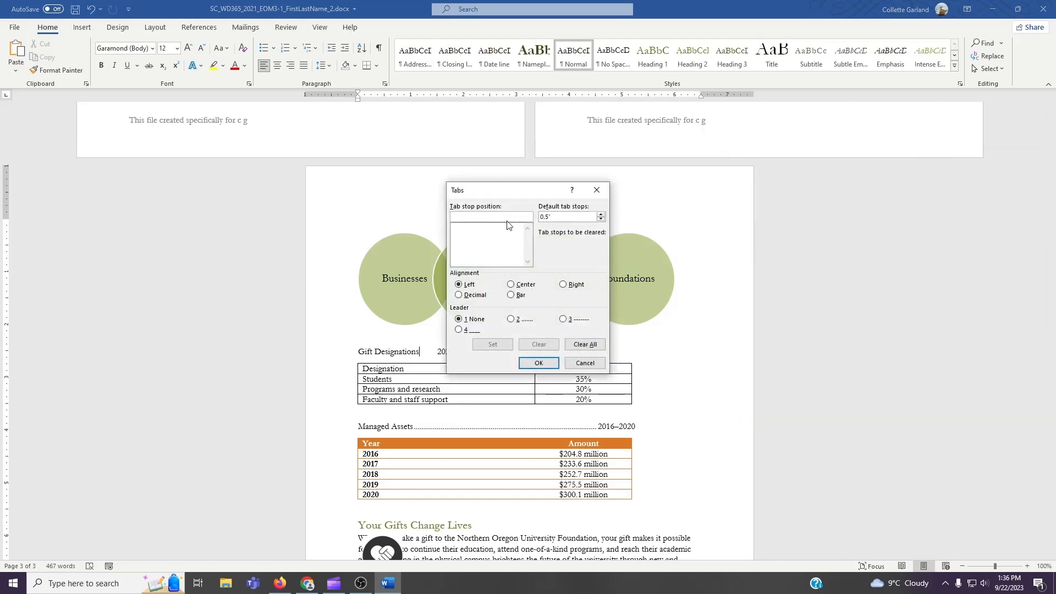
text(5.25)
click(515, 321)
click(564, 286)
click(531, 365)
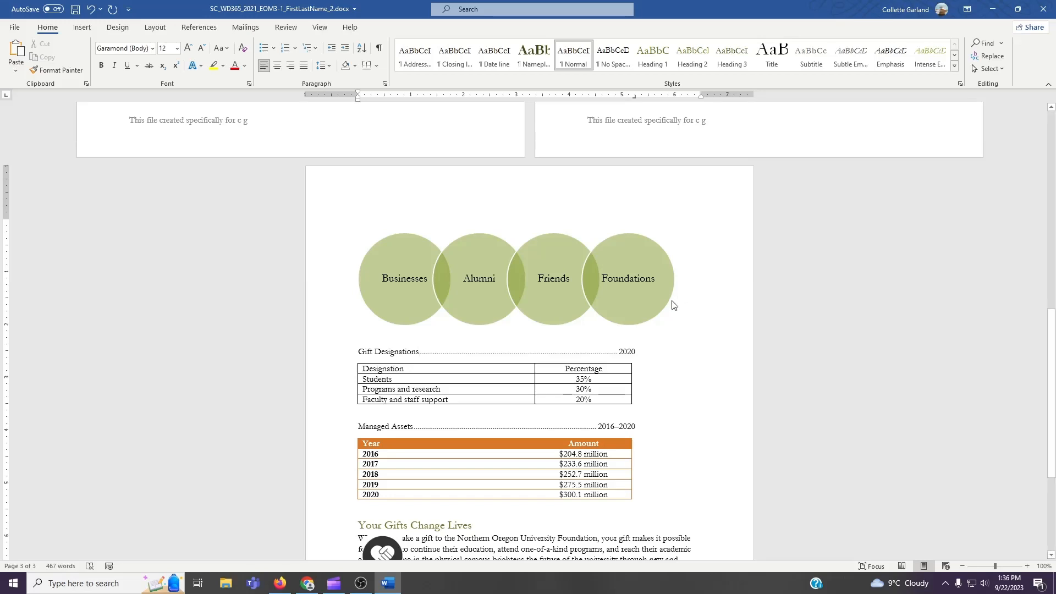
Add a row below "Faculty and staff support" in the Gift Designations table, with Facilities as the designation and 15% as the percentage
click(603, 400)
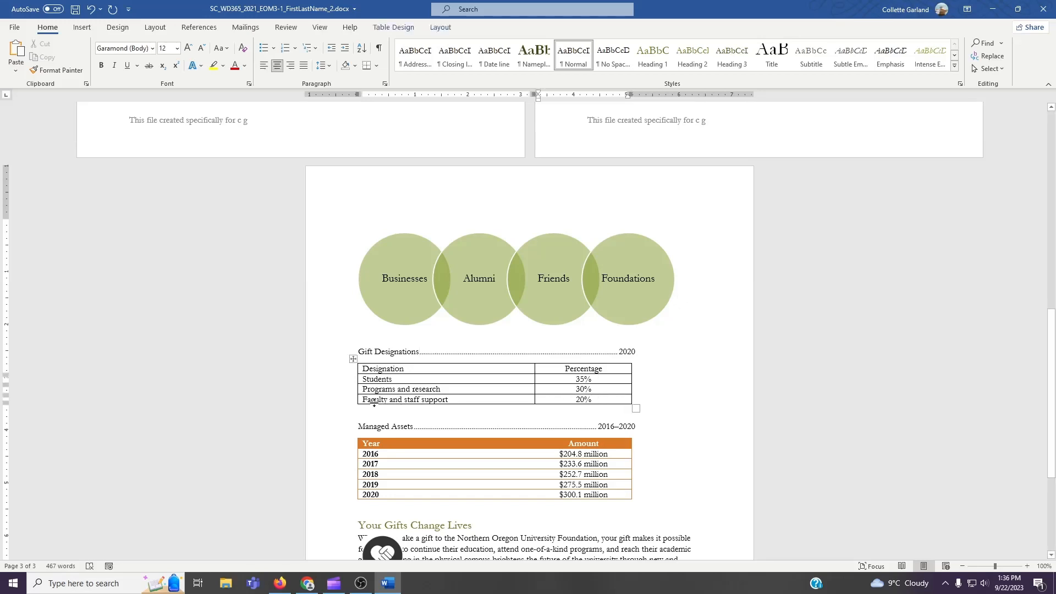
click(362, 400)
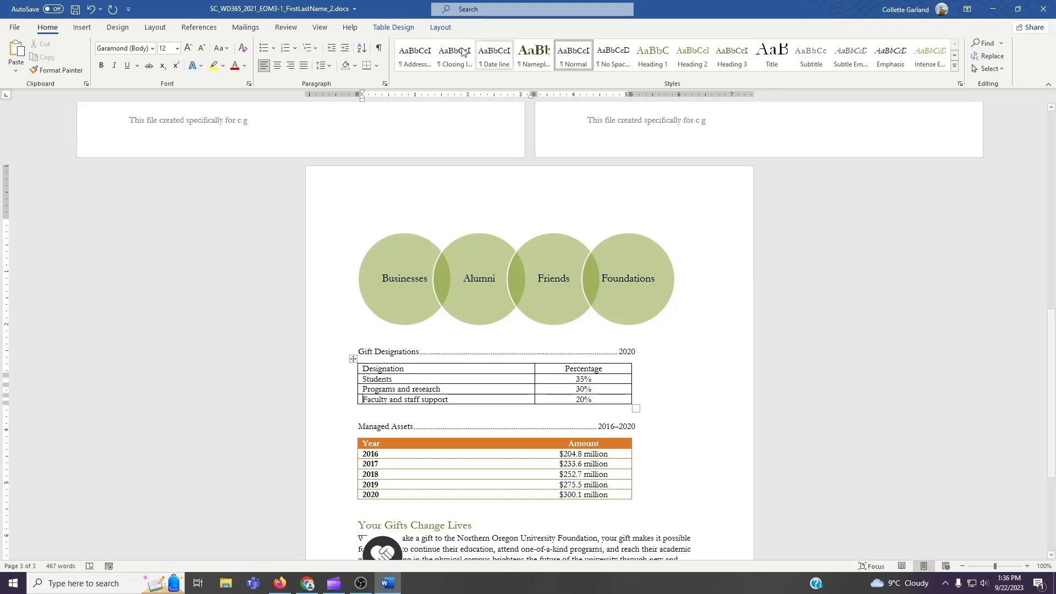
click(407, 29)
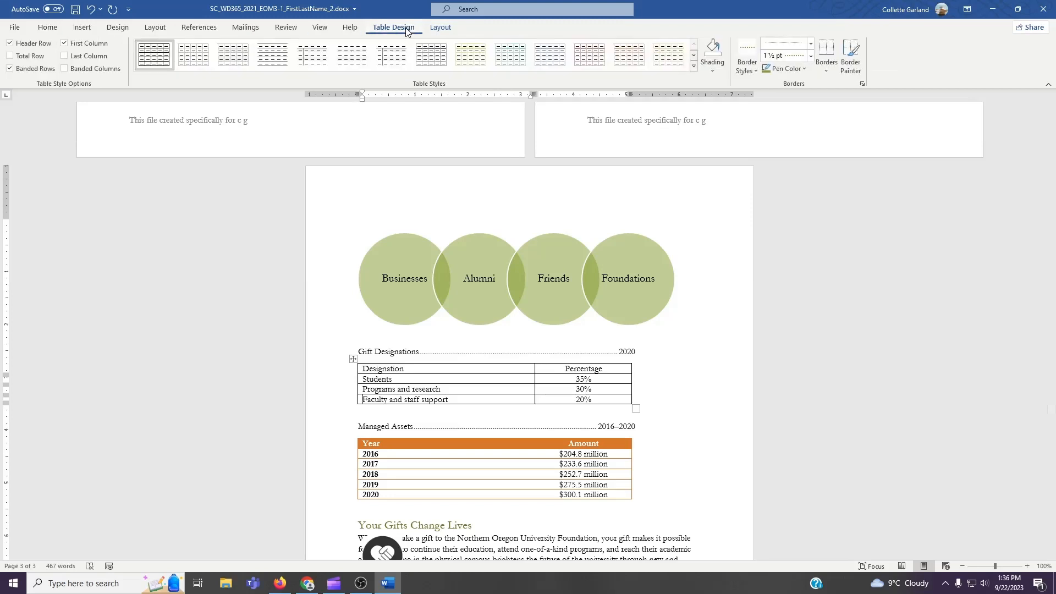
click(448, 36)
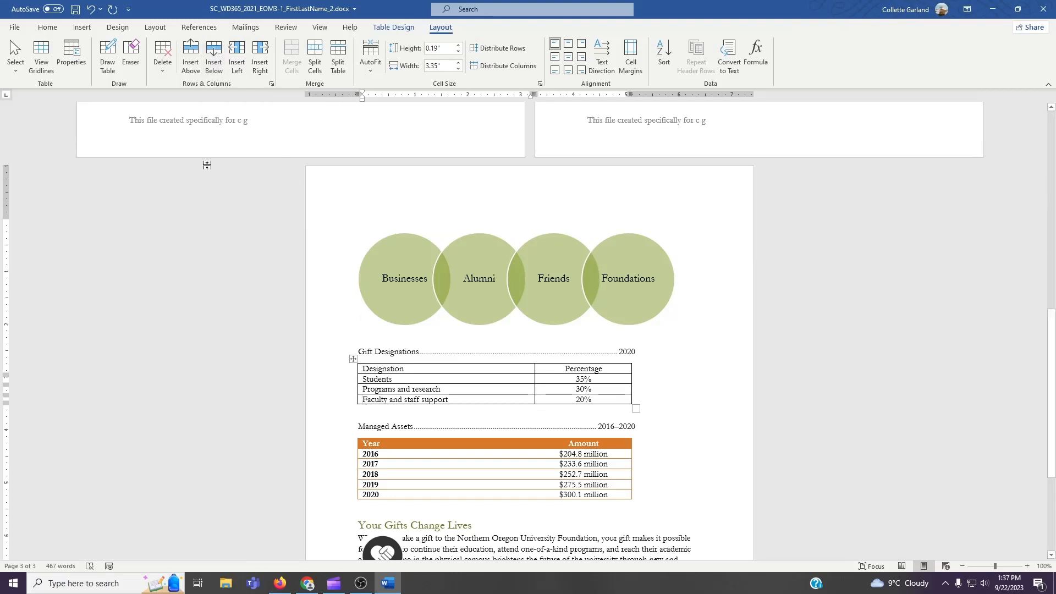
click(212, 63)
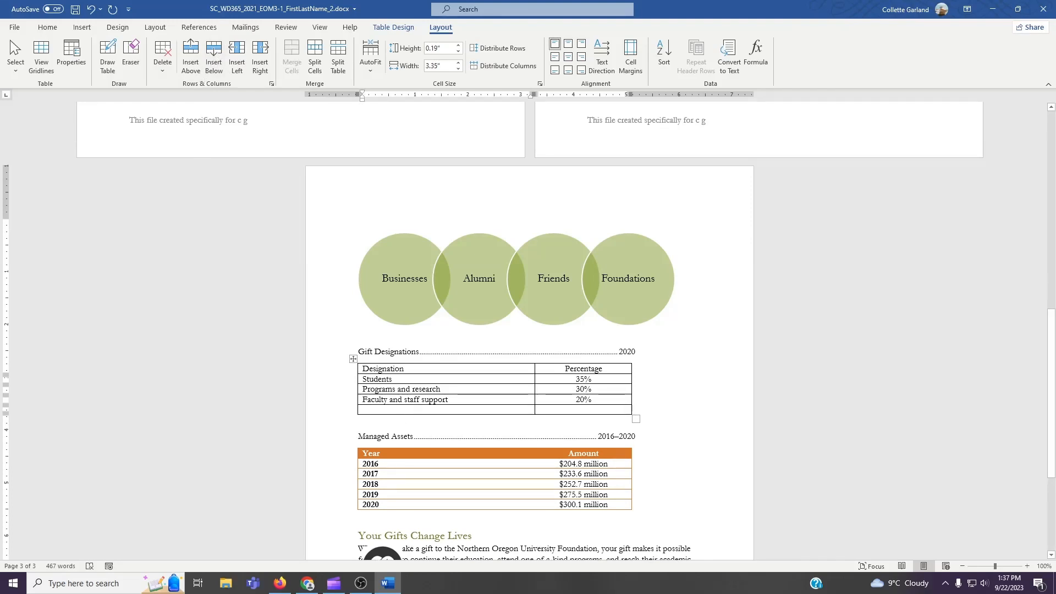
text(Facilities)
key(Tab)
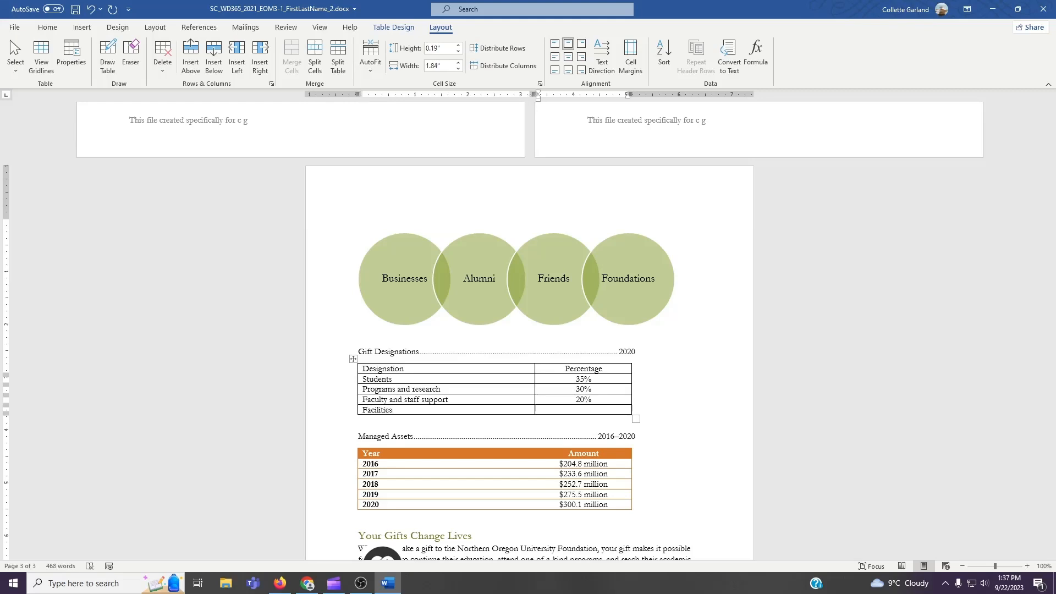
text(15%)
Apply the orange List Table 3 - Accent 5 style to the Gift Designations table
click(407, 31)
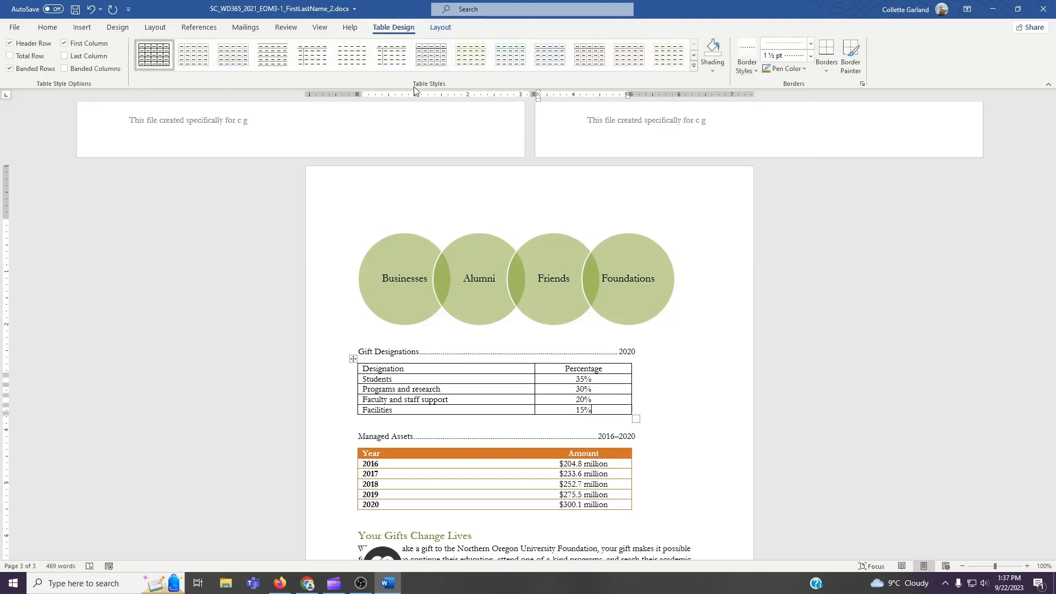
click(694, 66)
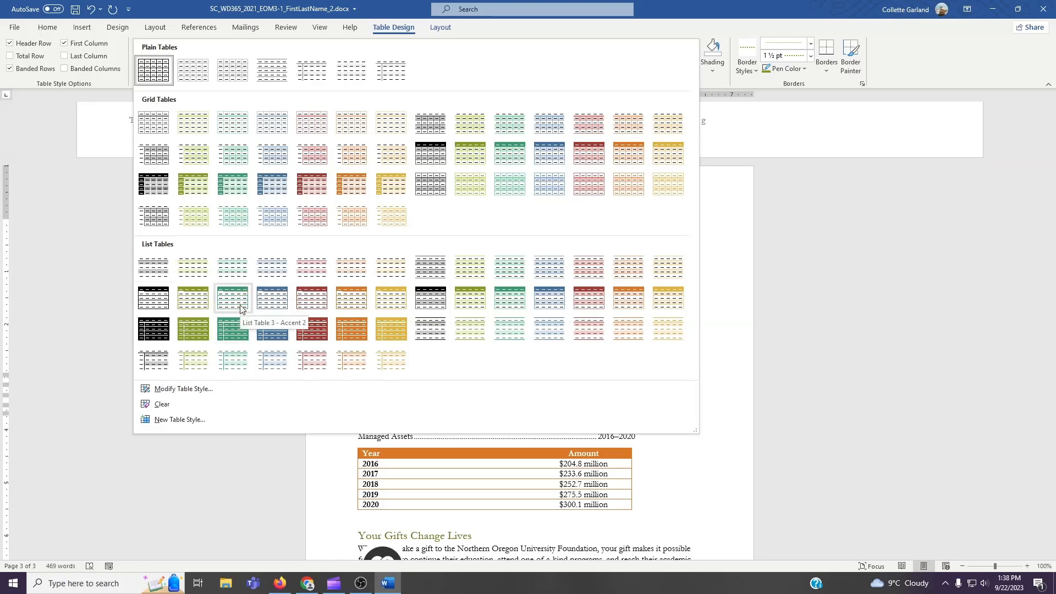
click(341, 300)
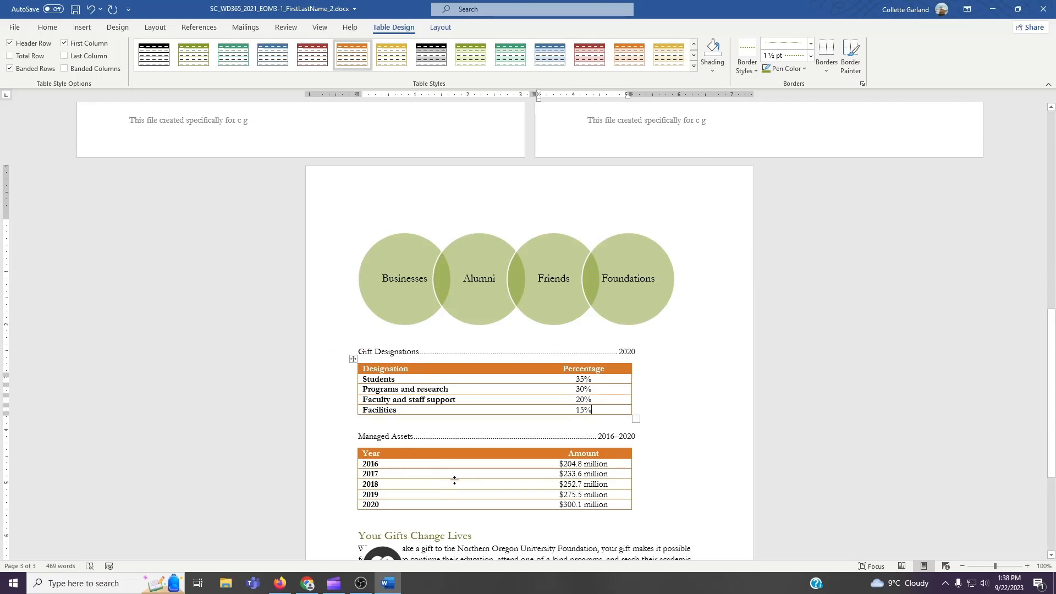
Flip the Donate picture beside the "Your Gifts Change Lives" paragraph horizontally
scroll(528, 468, down, 3)
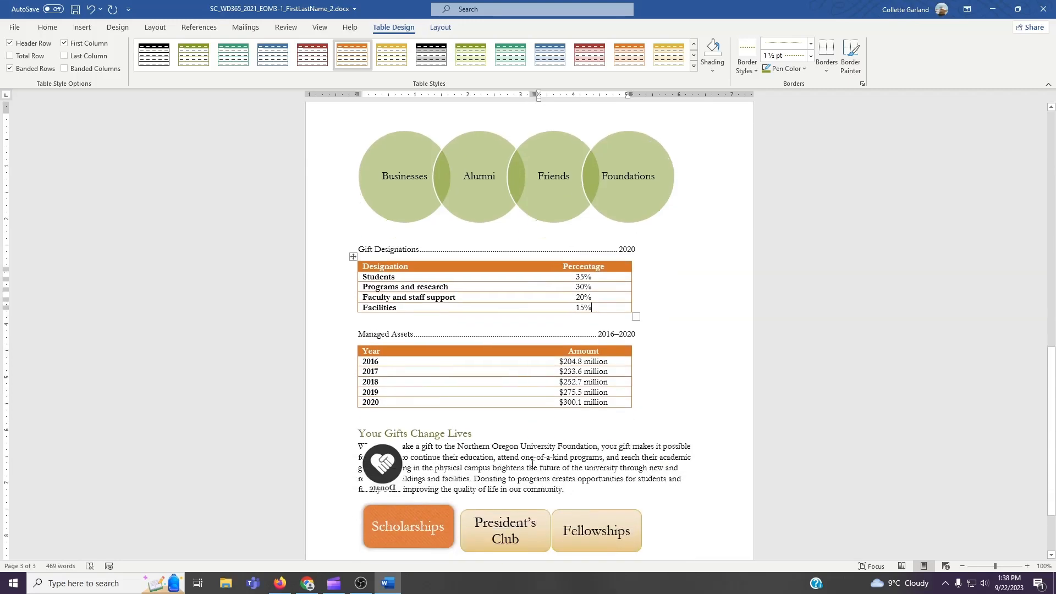
scroll(532, 465, down, 3)
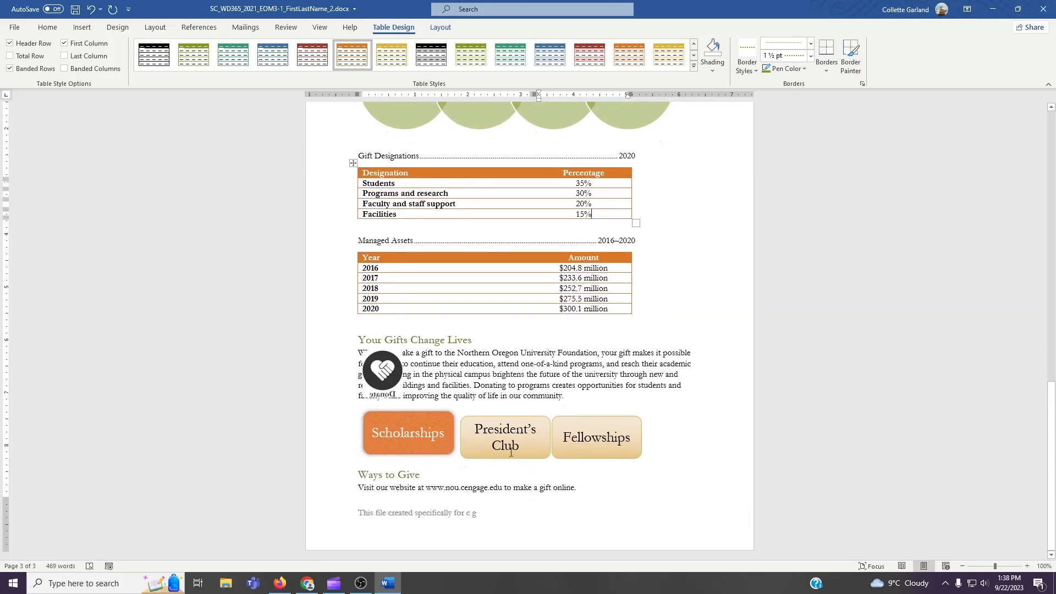
click(388, 376)
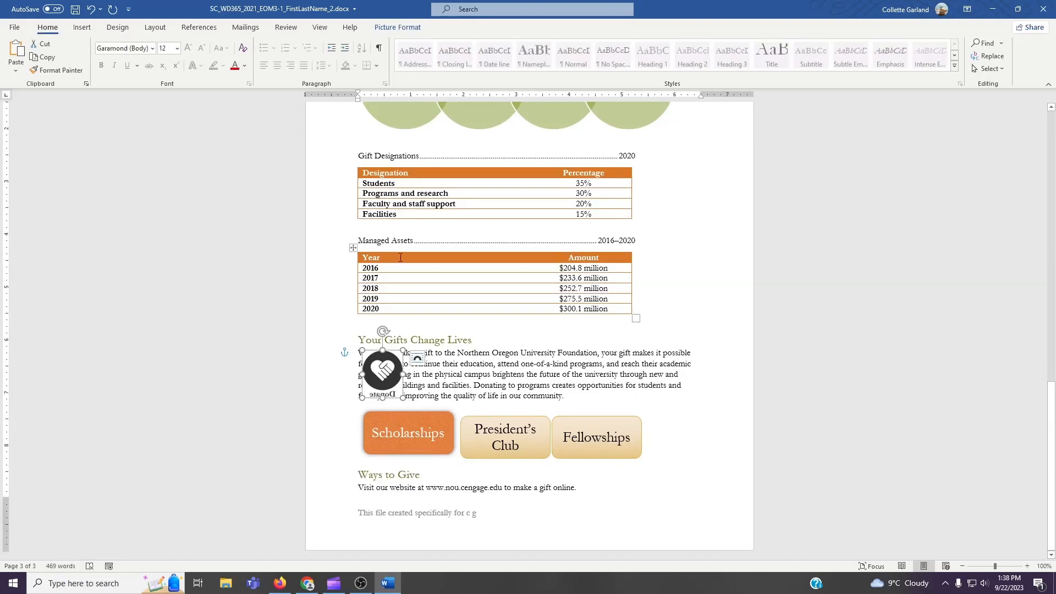
click(403, 28)
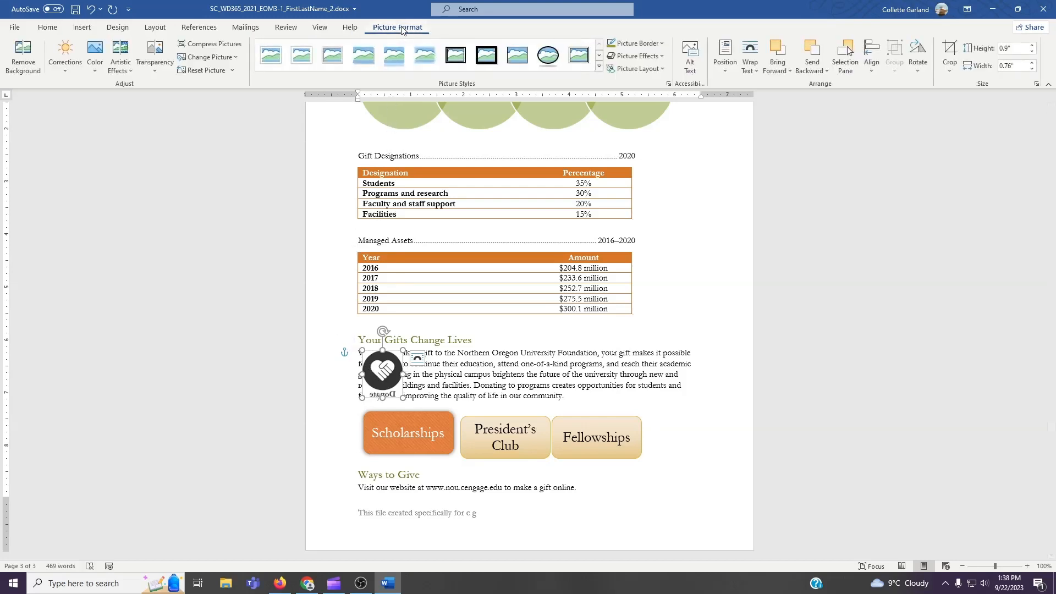
click(918, 58)
click(941, 134)
key(ctrl+z)
Set Square text wrapping for the Donate picture and recolor it with the dark green Accent 1 variation
click(417, 359)
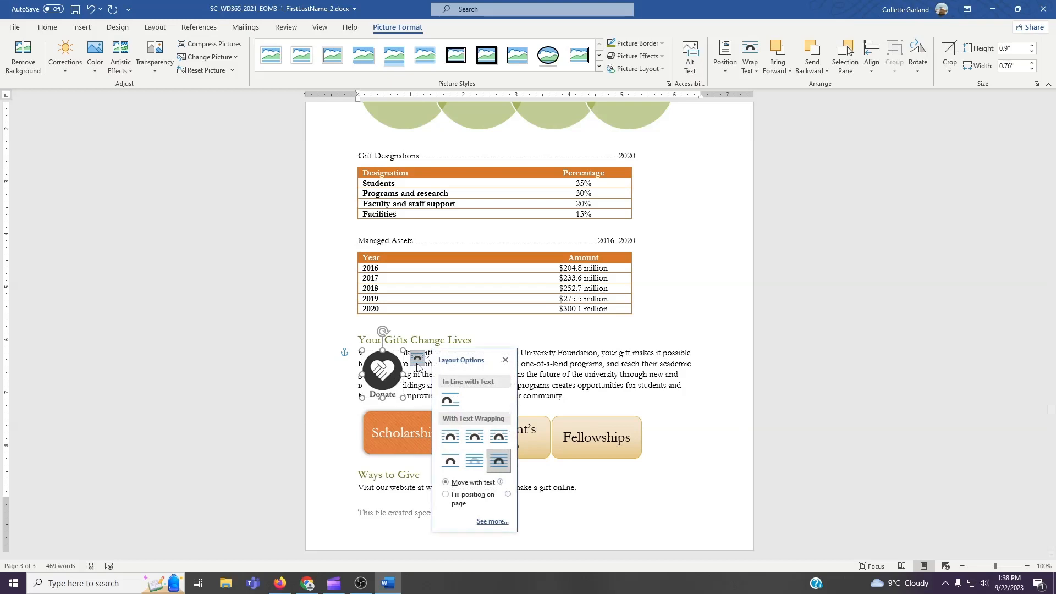
click(417, 361)
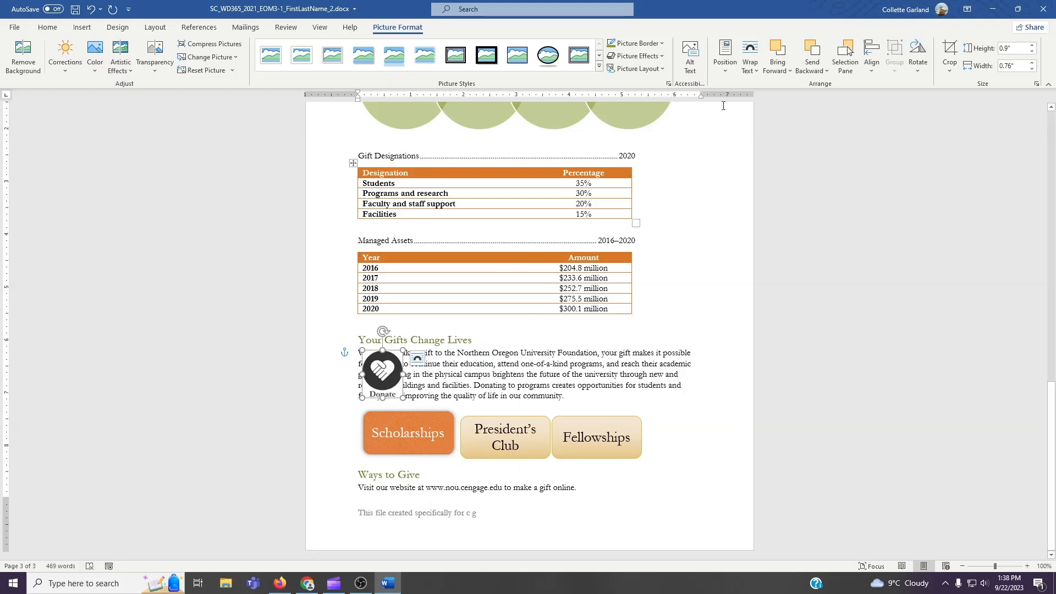
click(751, 68)
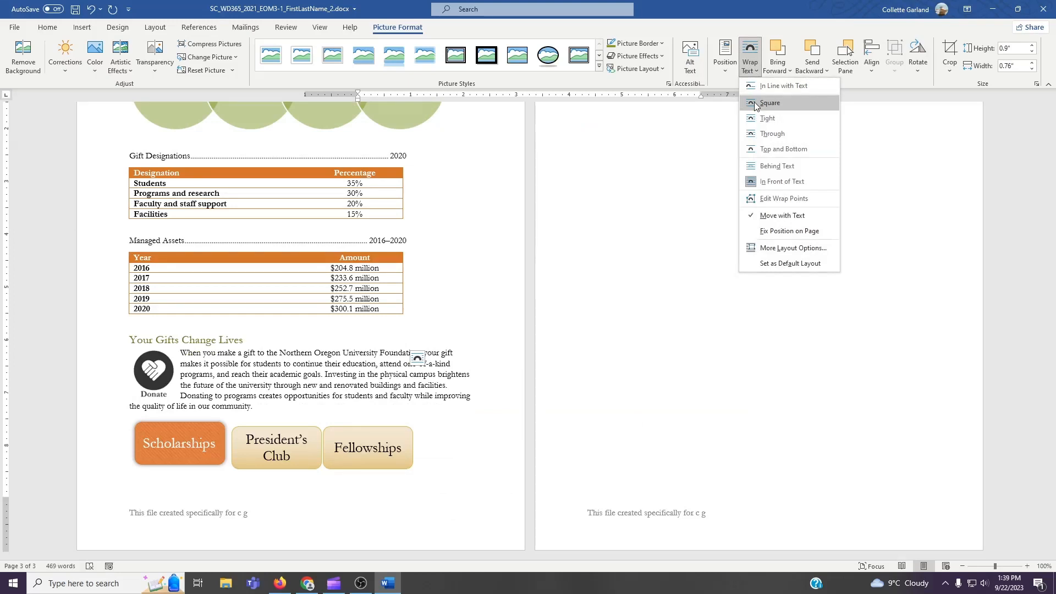
click(754, 102)
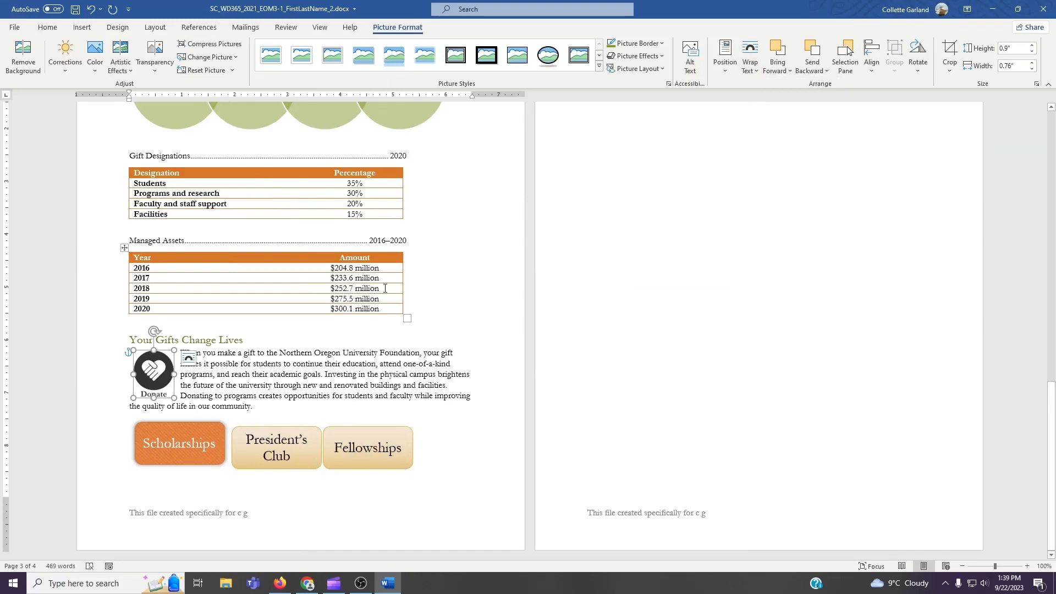
click(97, 72)
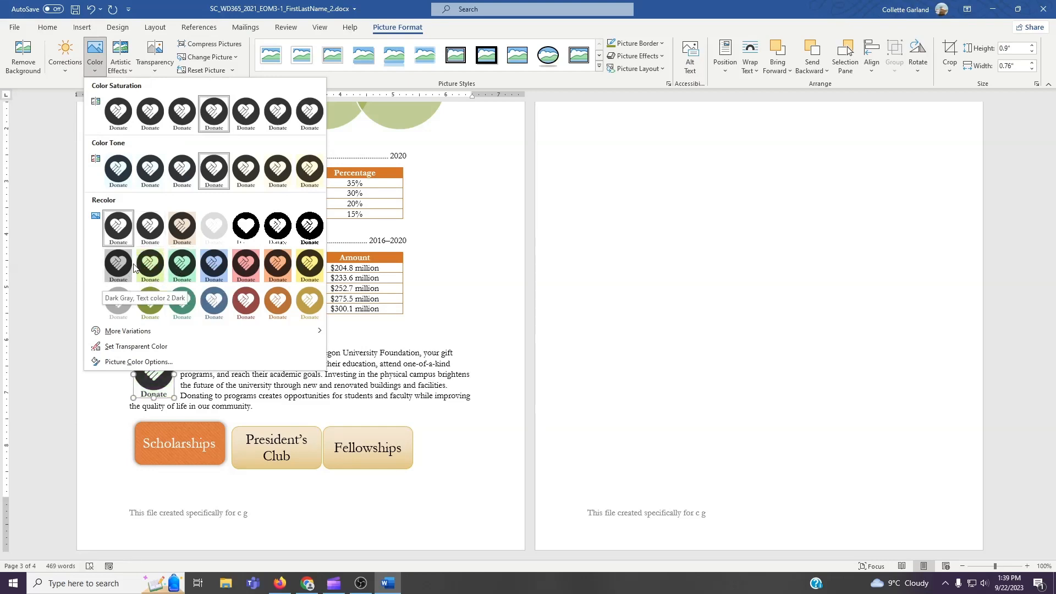
click(143, 307)
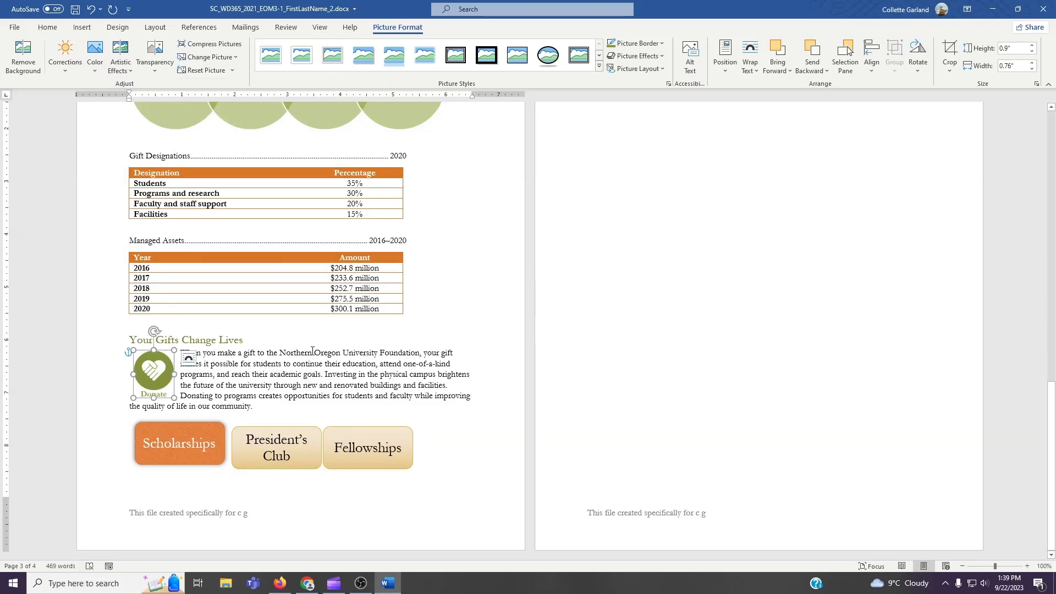
Apply the gold Moderate Effect, Accent 6 shape style to the "President's Club" rounded rectangle
click(284, 447)
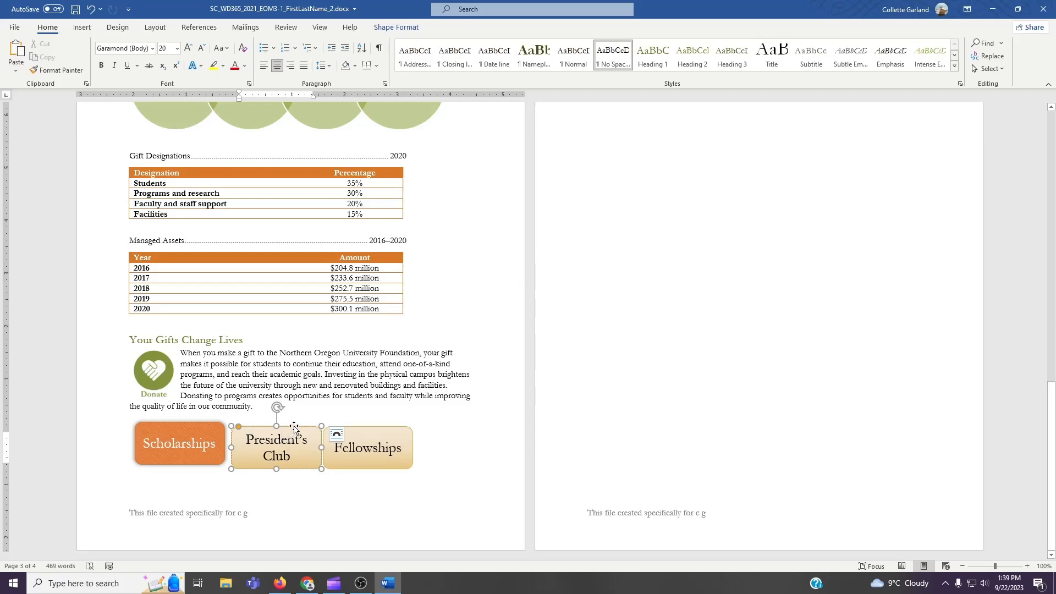
click(294, 428)
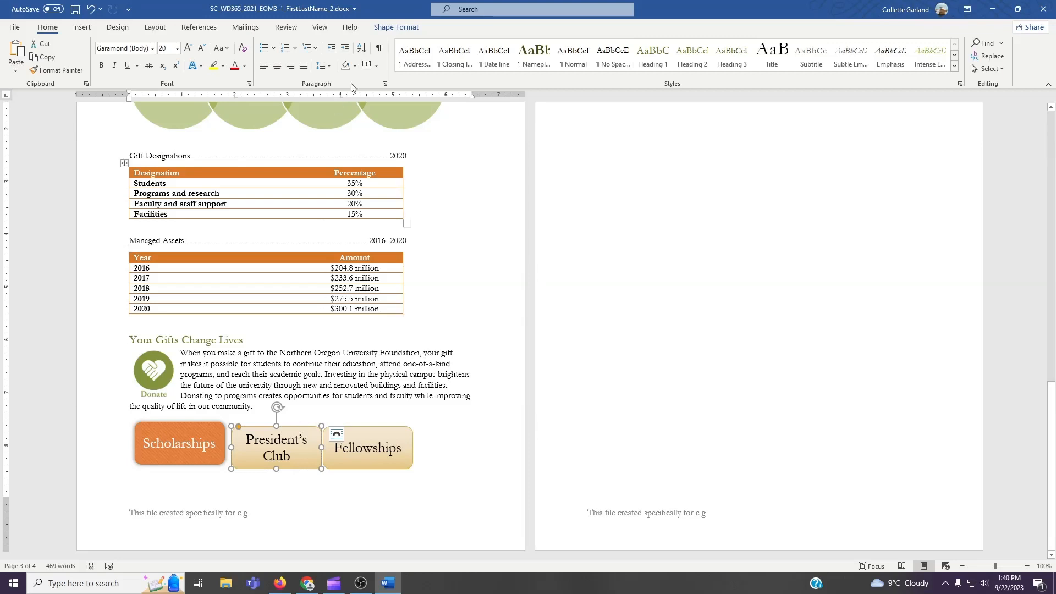
click(396, 29)
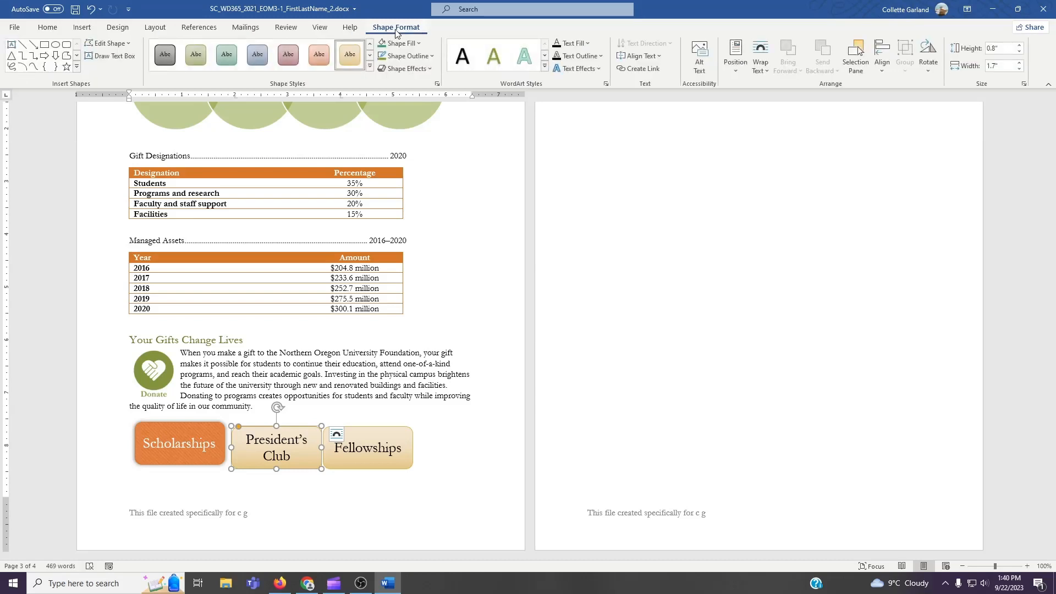
click(370, 67)
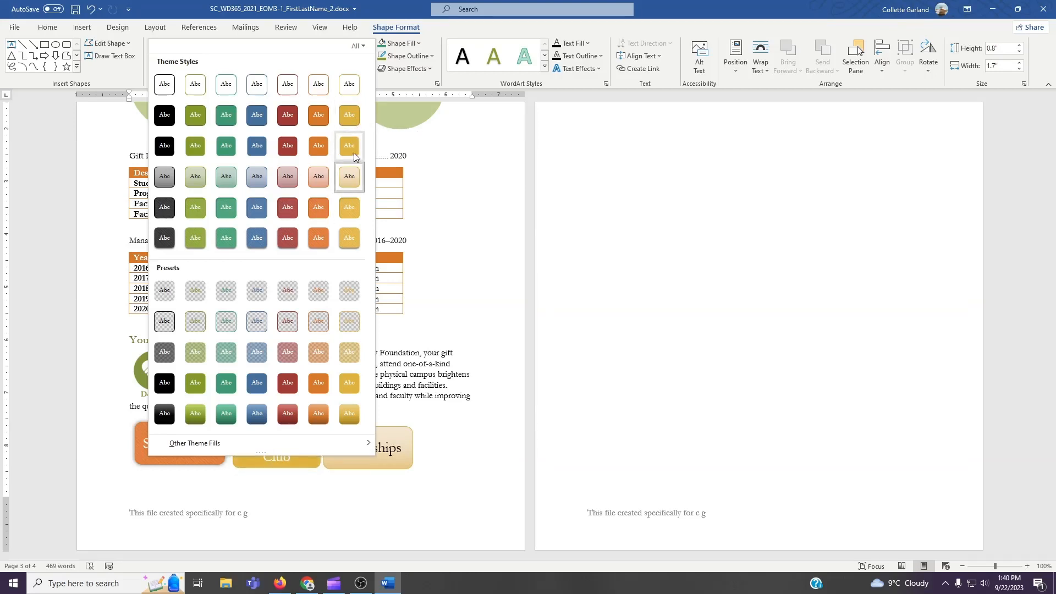
click(355, 208)
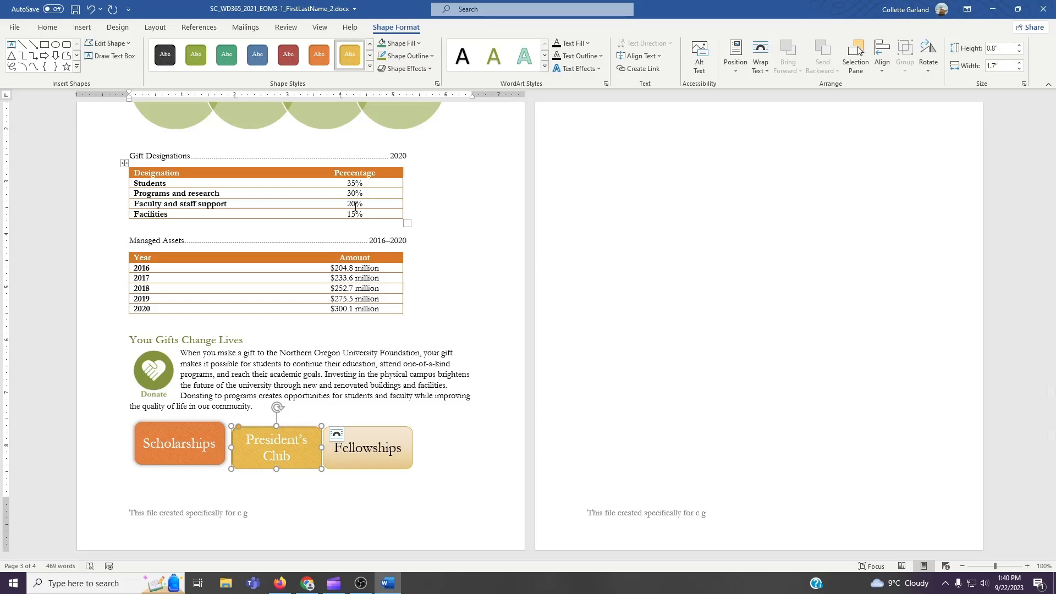
Add a centered outer shadow to the "President's Club" shape
click(417, 70)
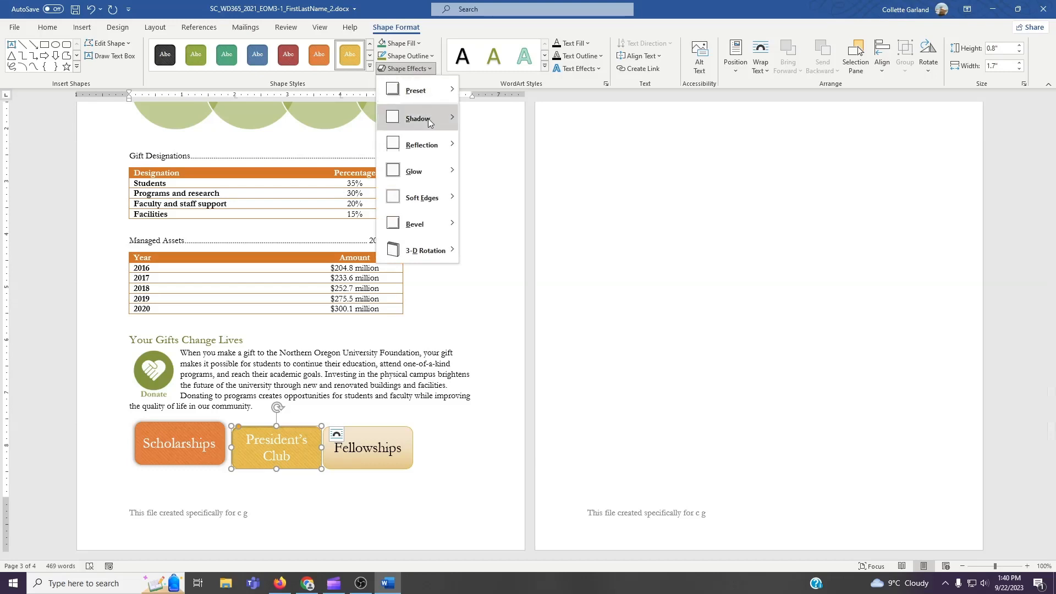
mouse_move(431, 119)
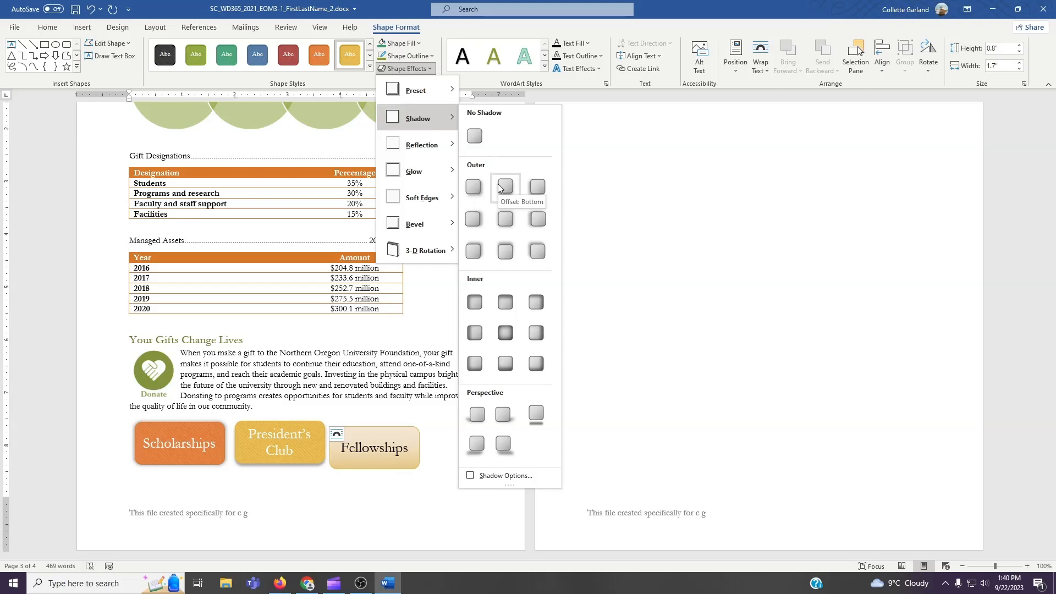
click(506, 218)
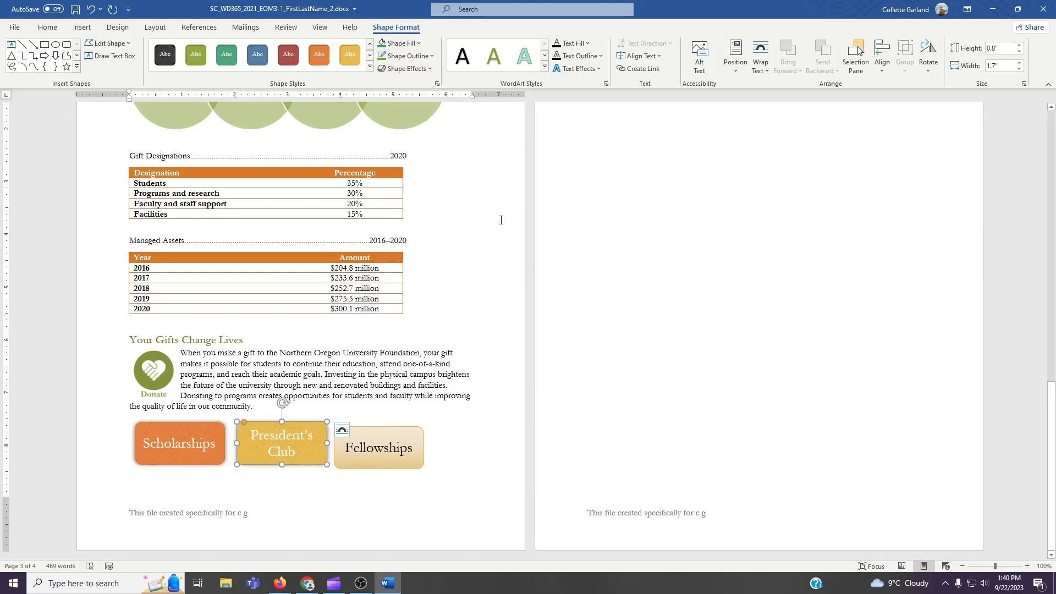
Copy the formatting of the "Scholarships" shape to the "Fellowships" shape with Format Painter
click(221, 427)
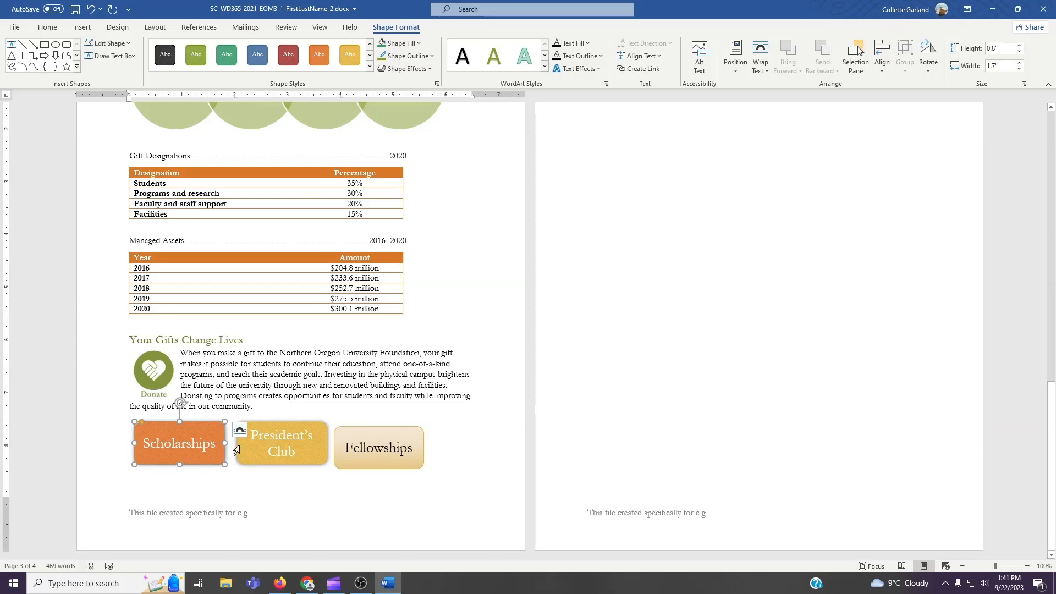
click(183, 443)
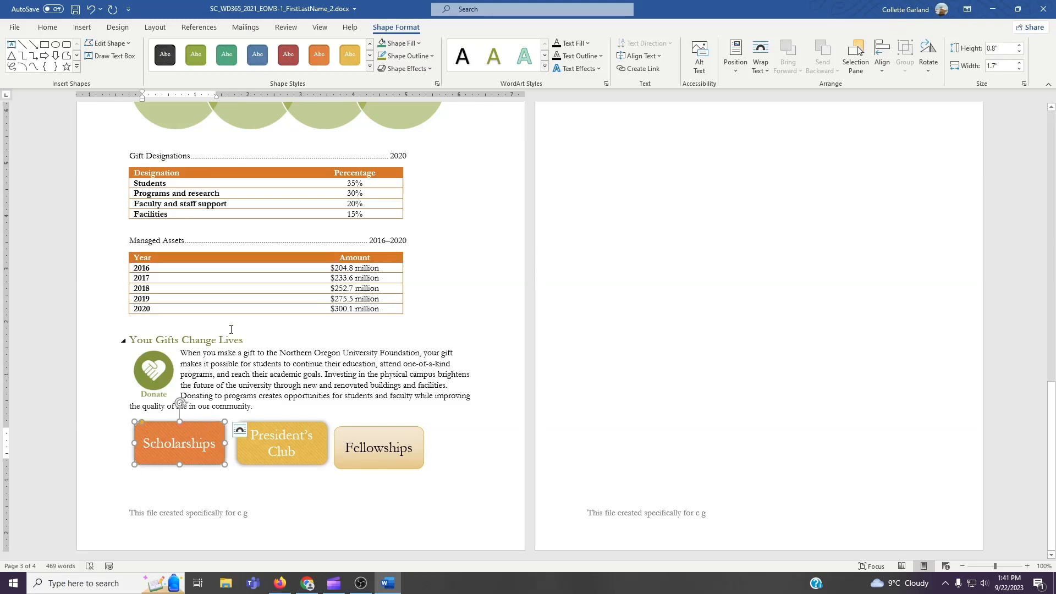
click(47, 27)
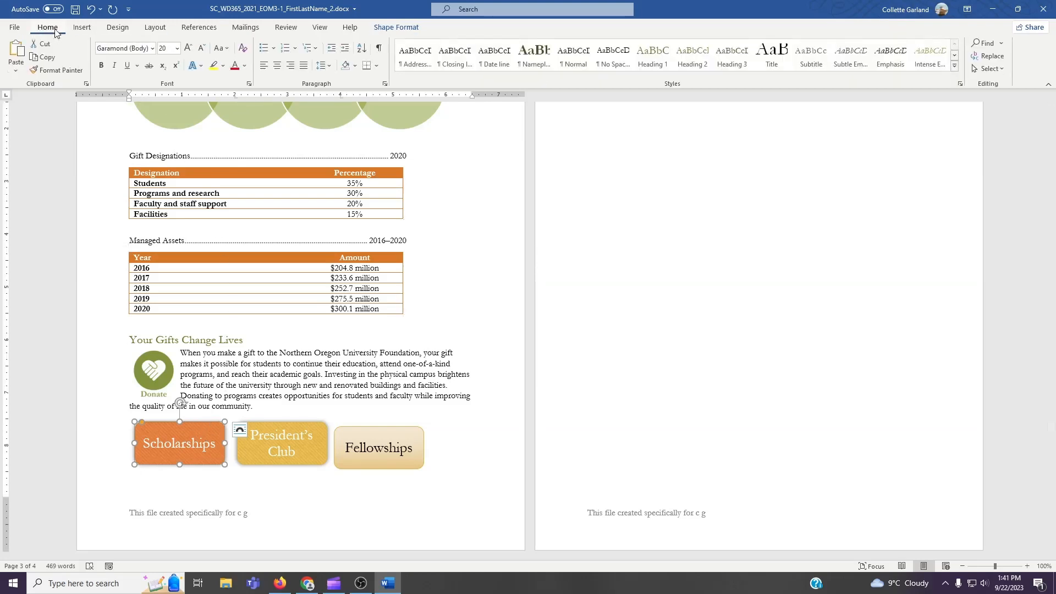
click(62, 70)
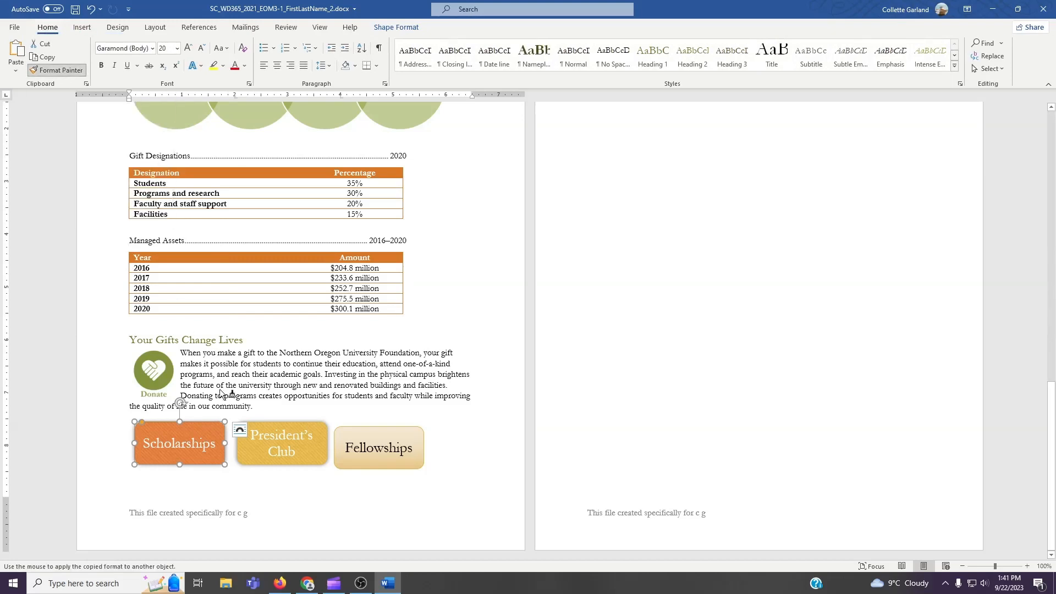
click(360, 433)
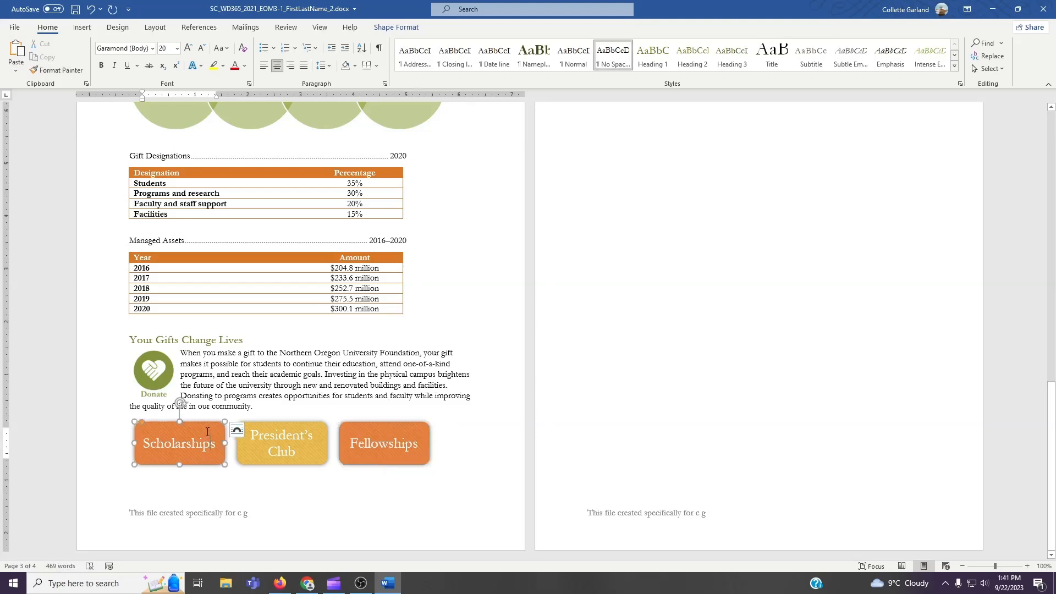
click(371, 431)
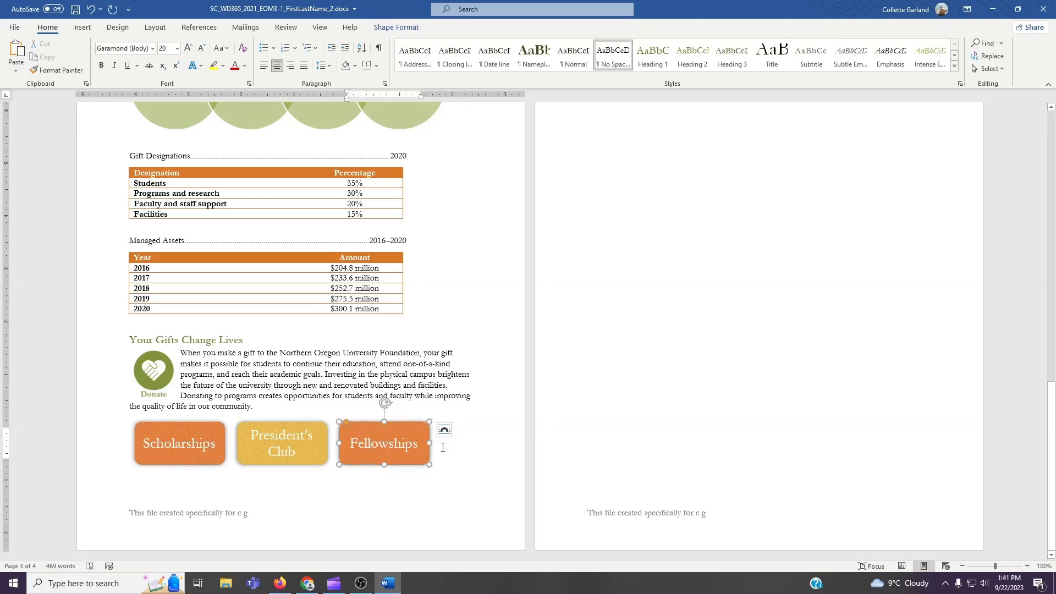
Save the document
scroll(537, 372, up, 8)
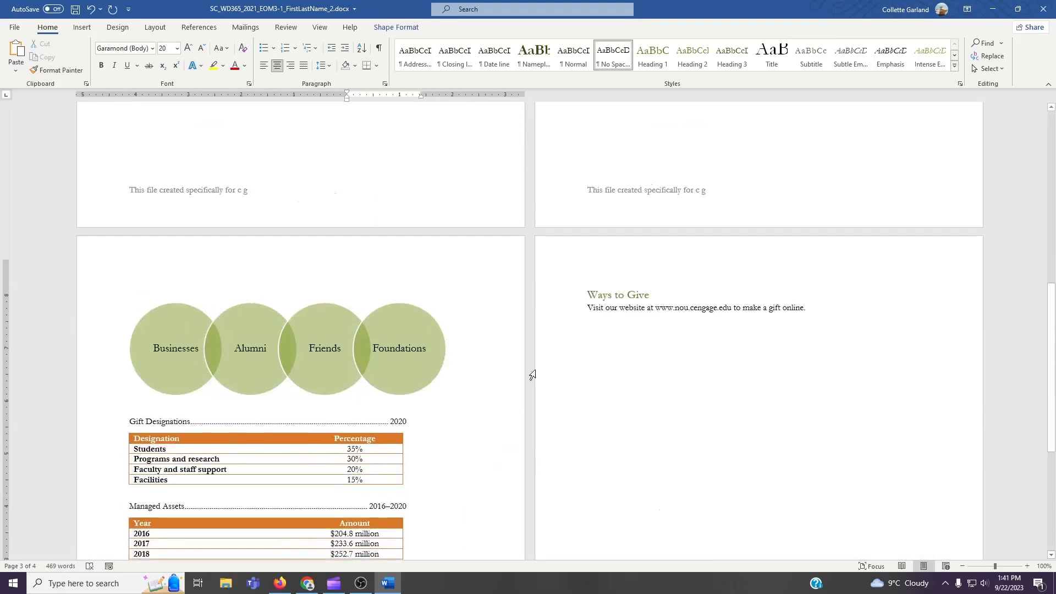
click(75, 11)
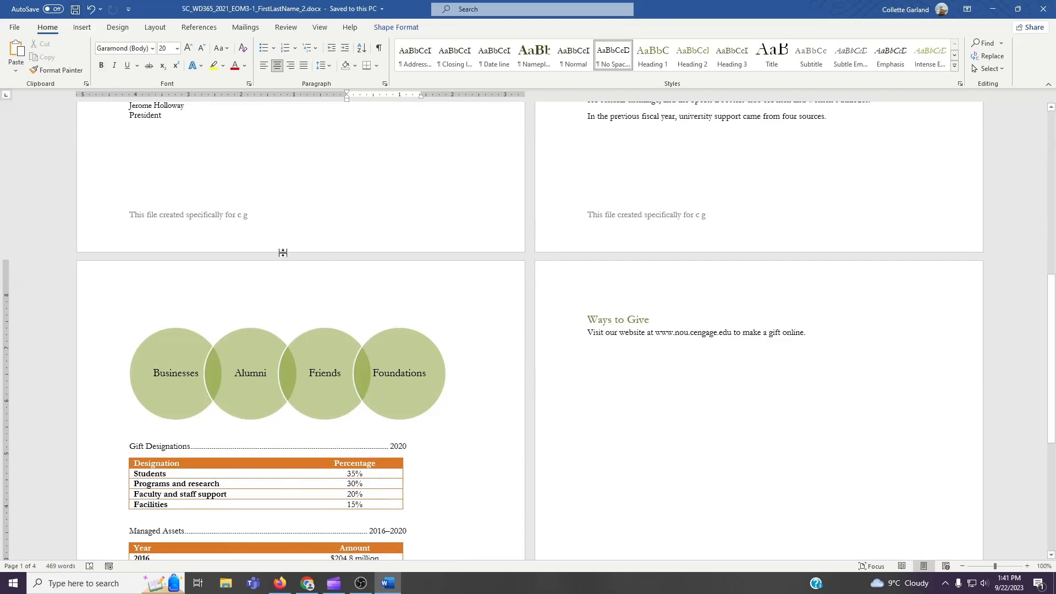